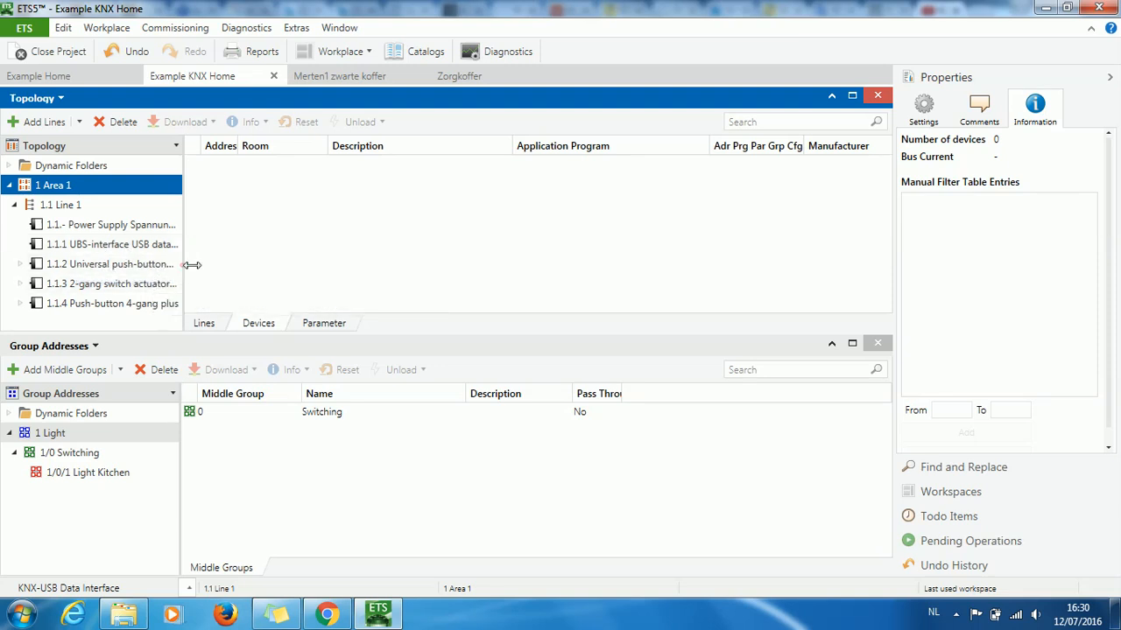
Set the function of Push-button 1 on device 1.1.4 Push-button 4-gang plus to Switch, and show the device's group objects
{"action": "left_click_drag", "start_coordinate": [184, 266], "coordinate": [330, 265]}
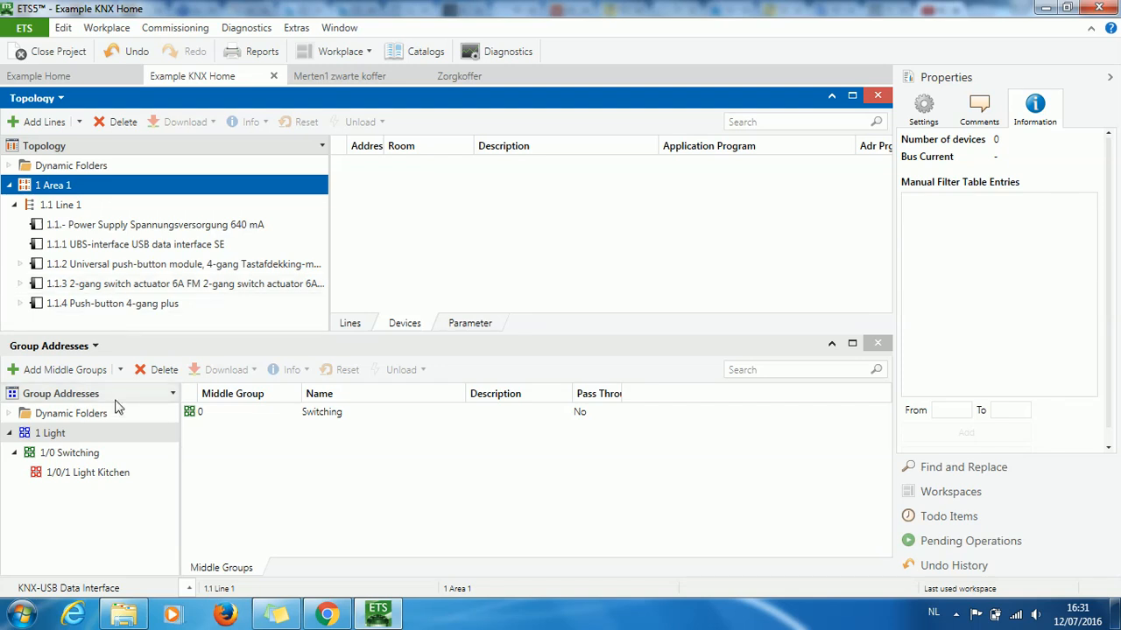
{"action": "left_click", "coordinate": [102, 306]}
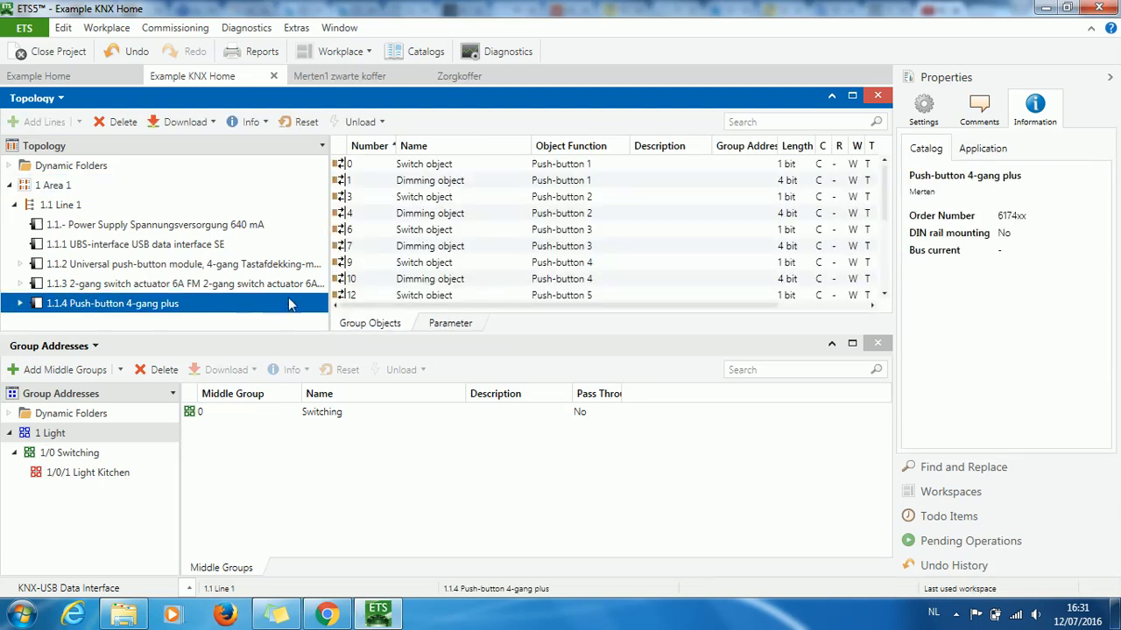
{"action": "left_click", "coordinate": [450, 324]}
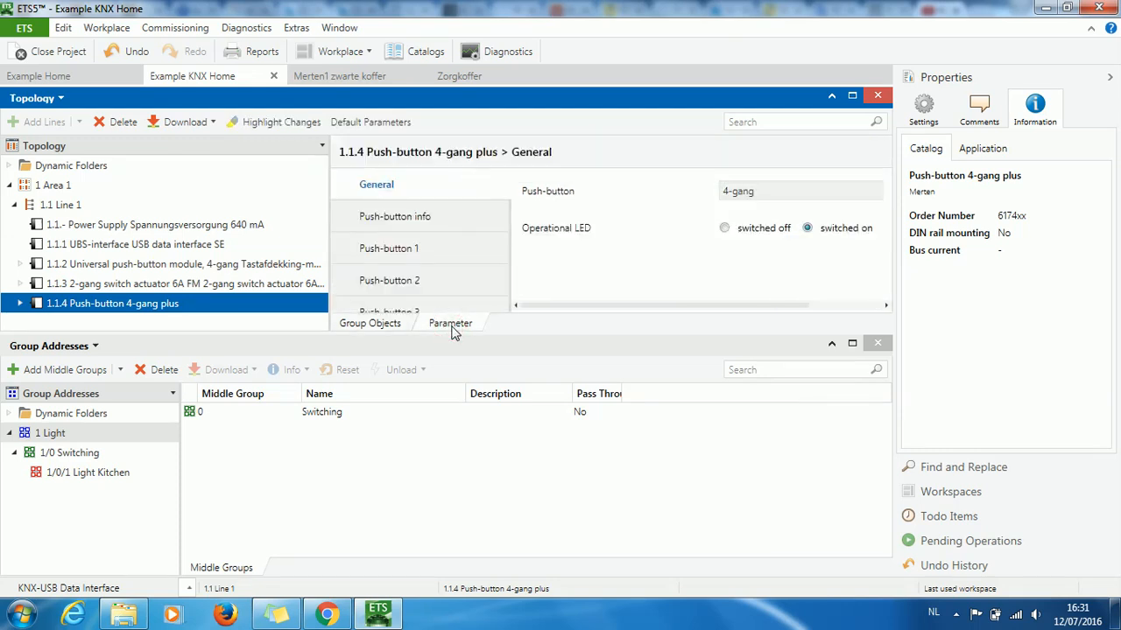
{"action": "left_click", "coordinate": [386, 252]}
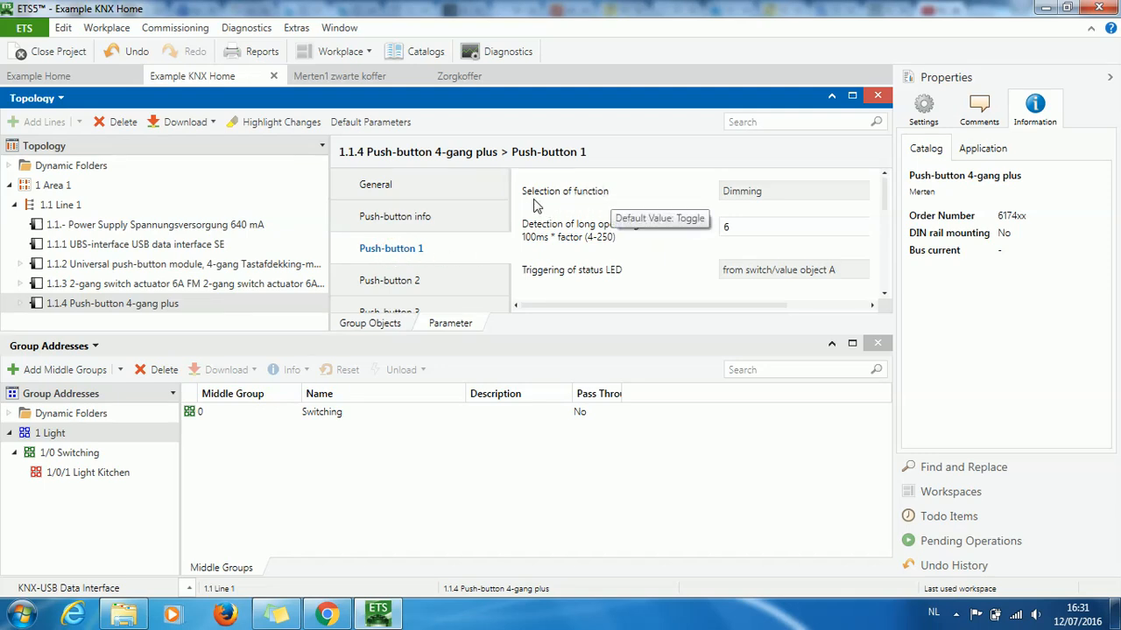
{"action": "left_click", "coordinate": [1108, 82]}
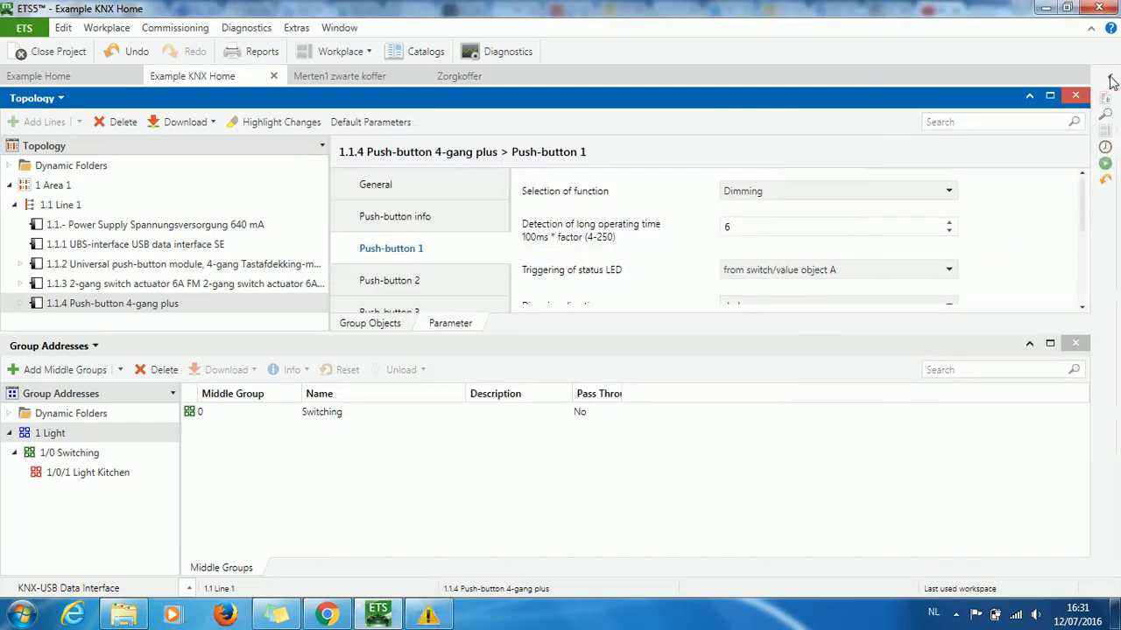
{"action": "left_click", "coordinate": [945, 191]}
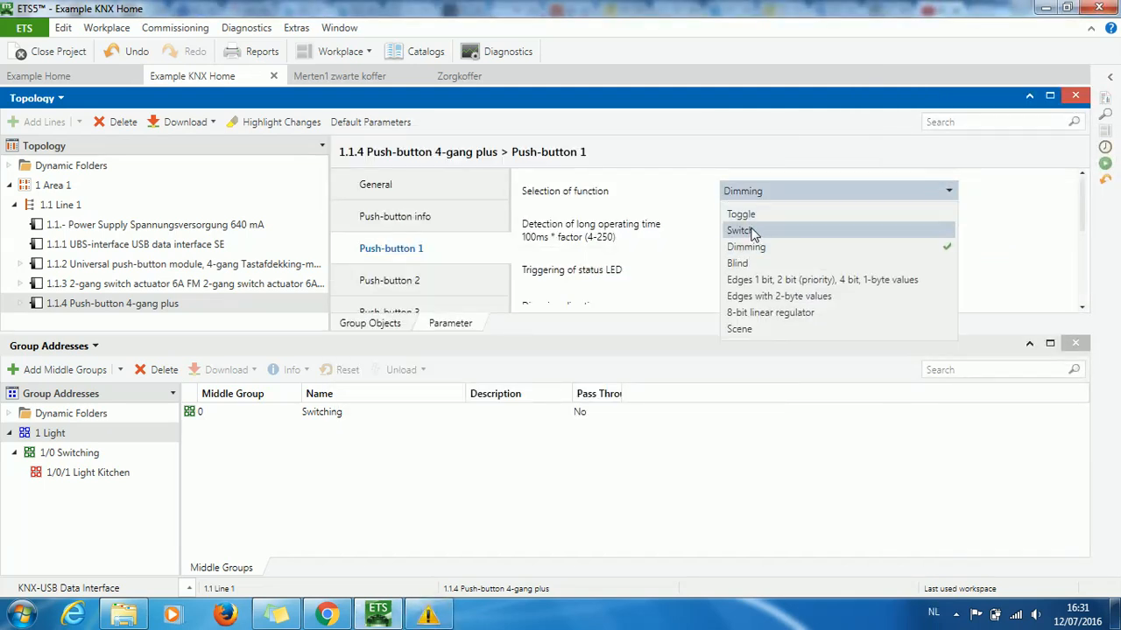
{"action": "left_click", "coordinate": [740, 230]}
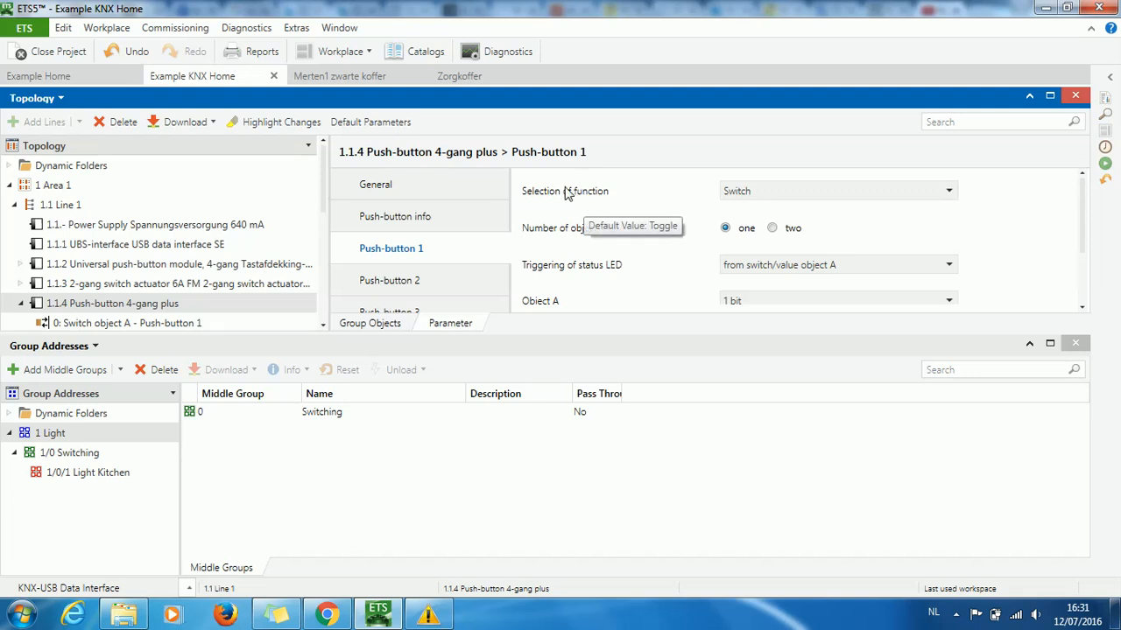
{"action": "left_click", "coordinate": [373, 324]}
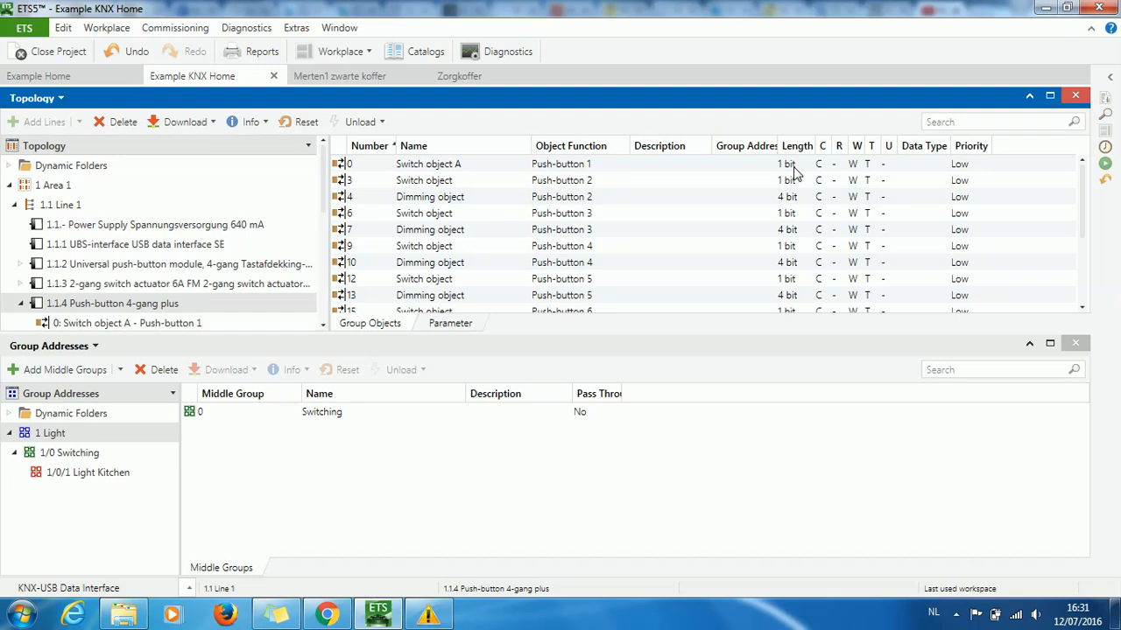
Change the function of Push-button 1 to Dimming and check the resulting group objects of the device
{"action": "left_click", "coordinate": [452, 323]}
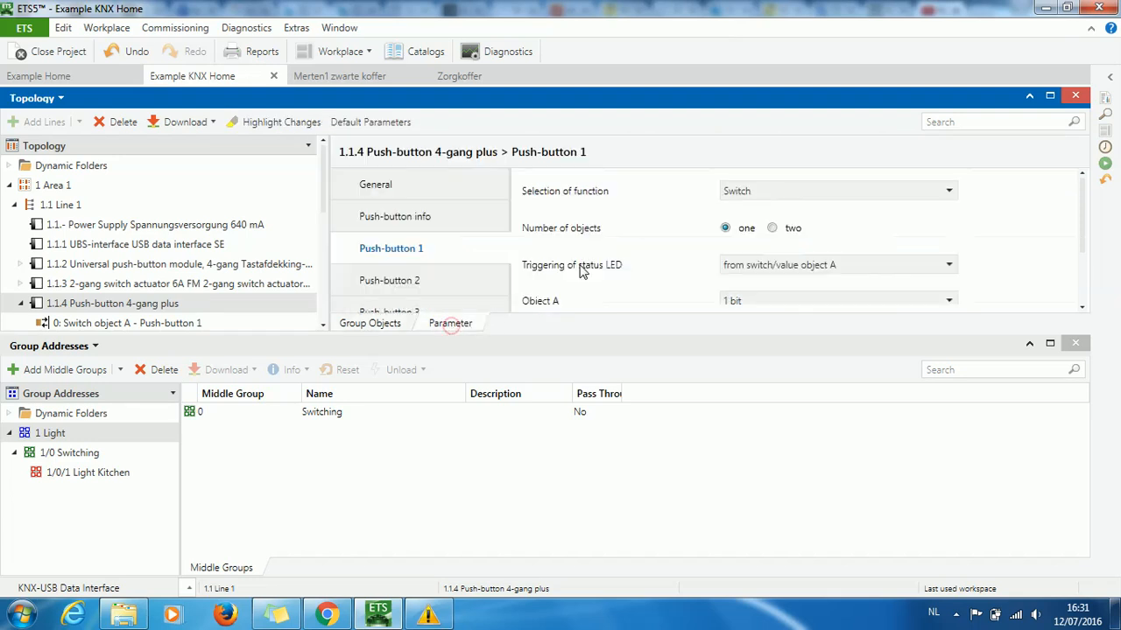
{"action": "left_click", "coordinate": [910, 195]}
{"action": "left_click", "coordinate": [748, 245]}
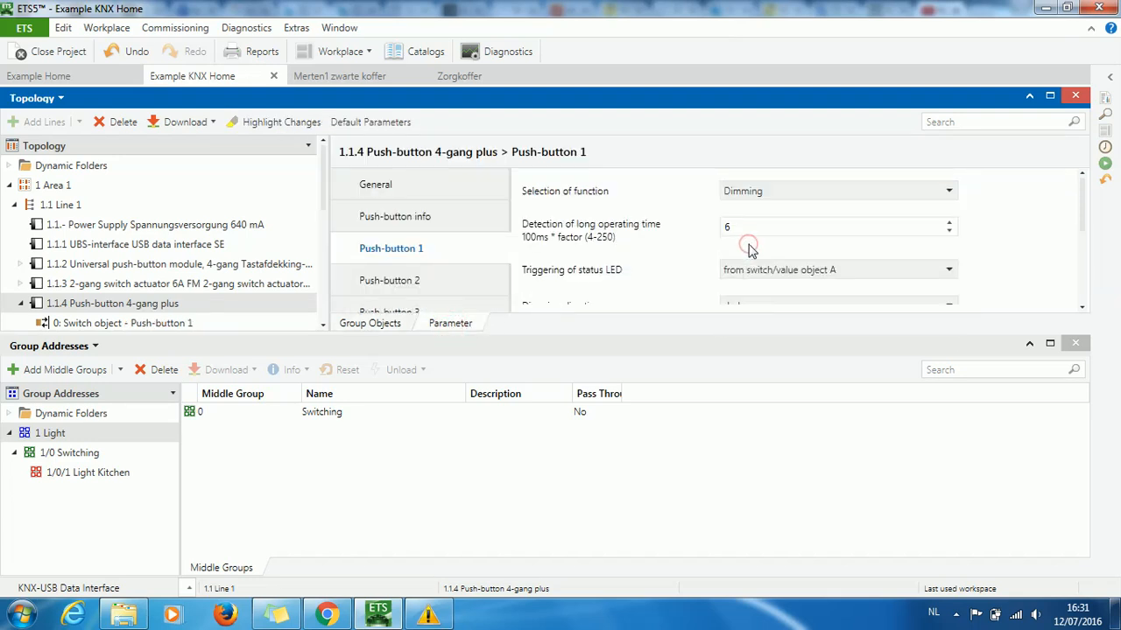
{"action": "left_click", "coordinate": [369, 323]}
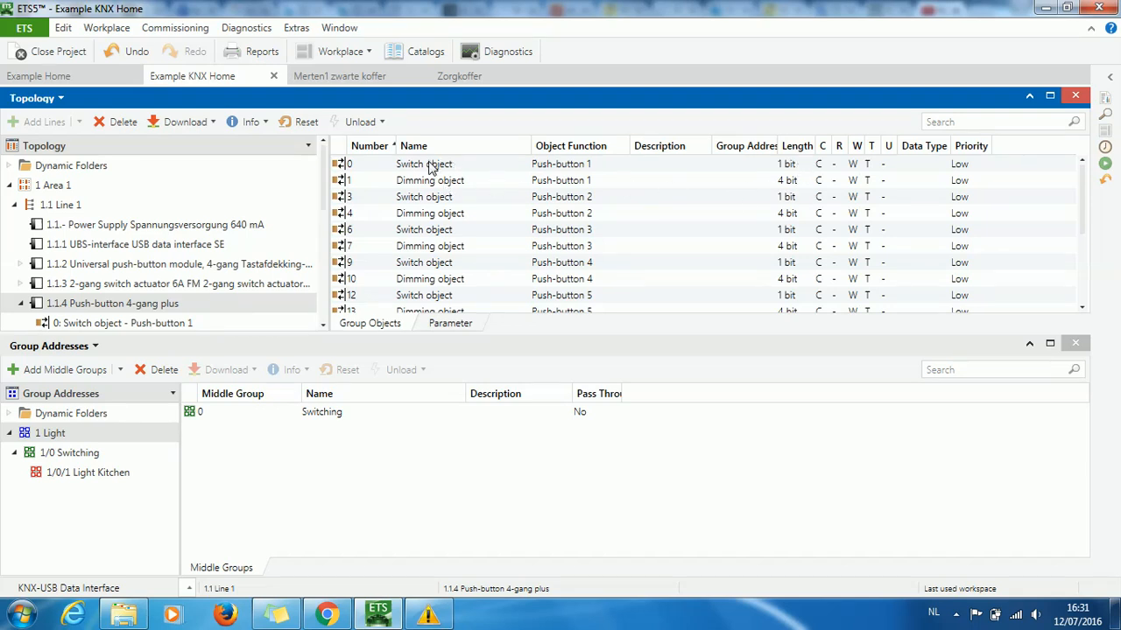
Return the function of Push-button 1 to Switch and inspect its group object
{"action": "left_click", "coordinate": [447, 324]}
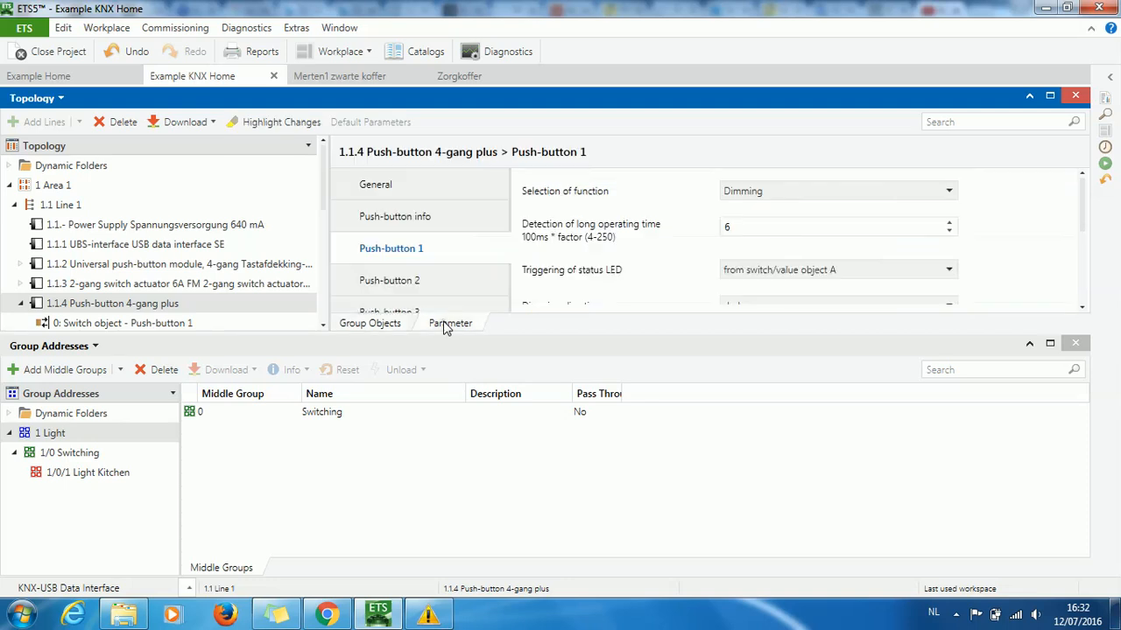
{"action": "left_click", "coordinate": [743, 194]}
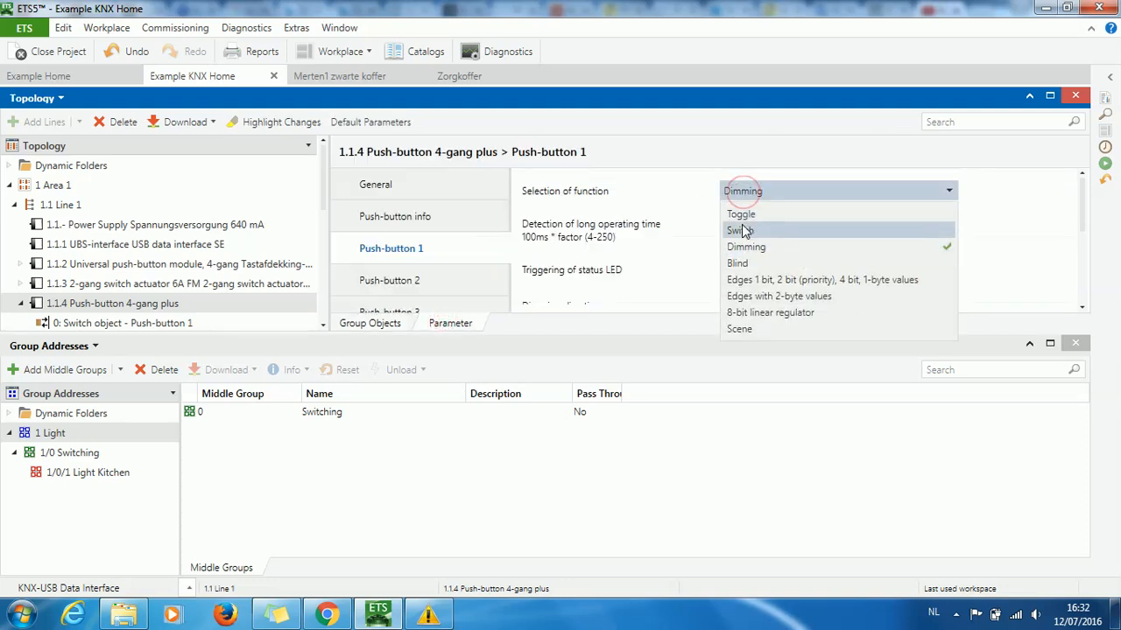
{"action": "left_click", "coordinate": [740, 230]}
{"action": "left_click", "coordinate": [362, 324]}
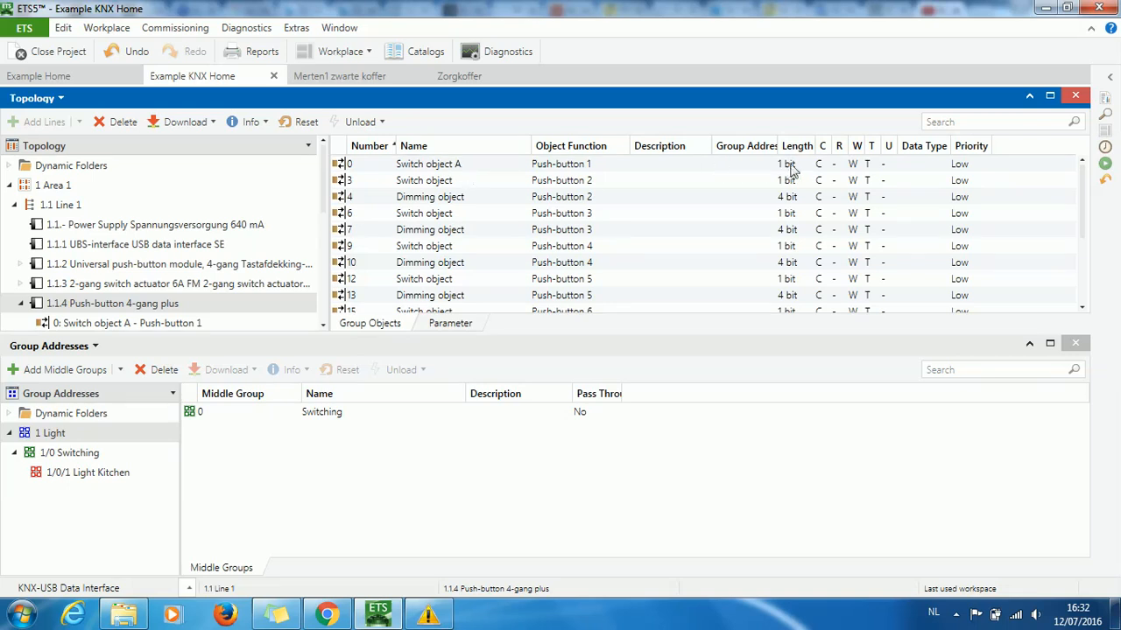
Review the Switch parameters of Push-button 1 and collapse the 1.1.4 Push-button 4-gang plus device in the topology
{"action": "left_click", "coordinate": [446, 324]}
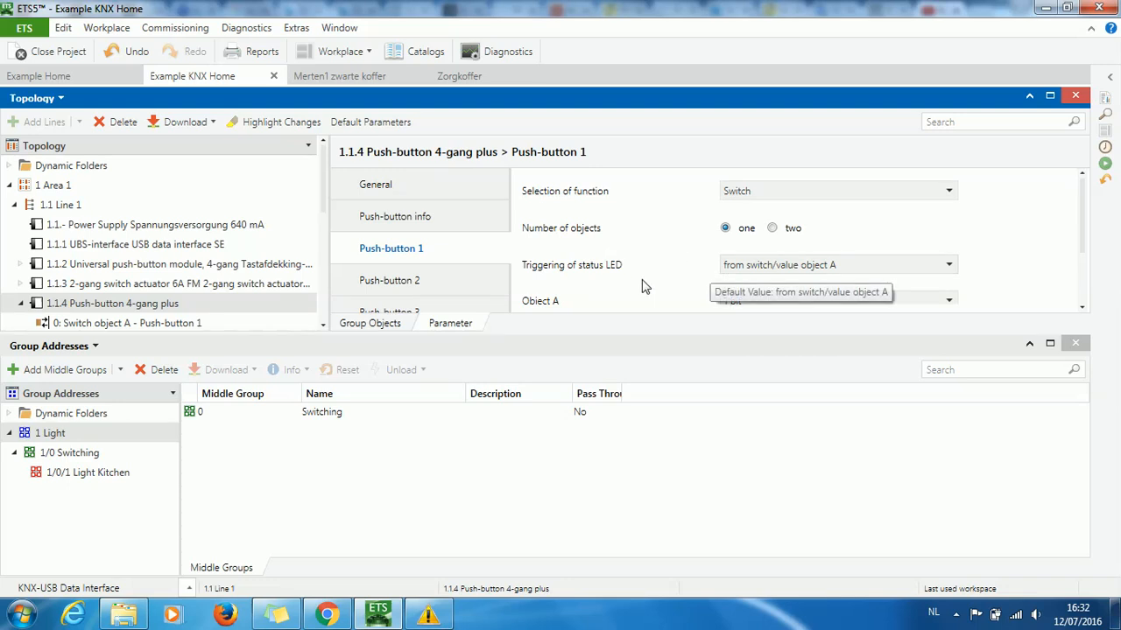
{"action": "scroll", "coordinate": [648, 292], "scroll_direction": "down", "scroll_amount": 2}
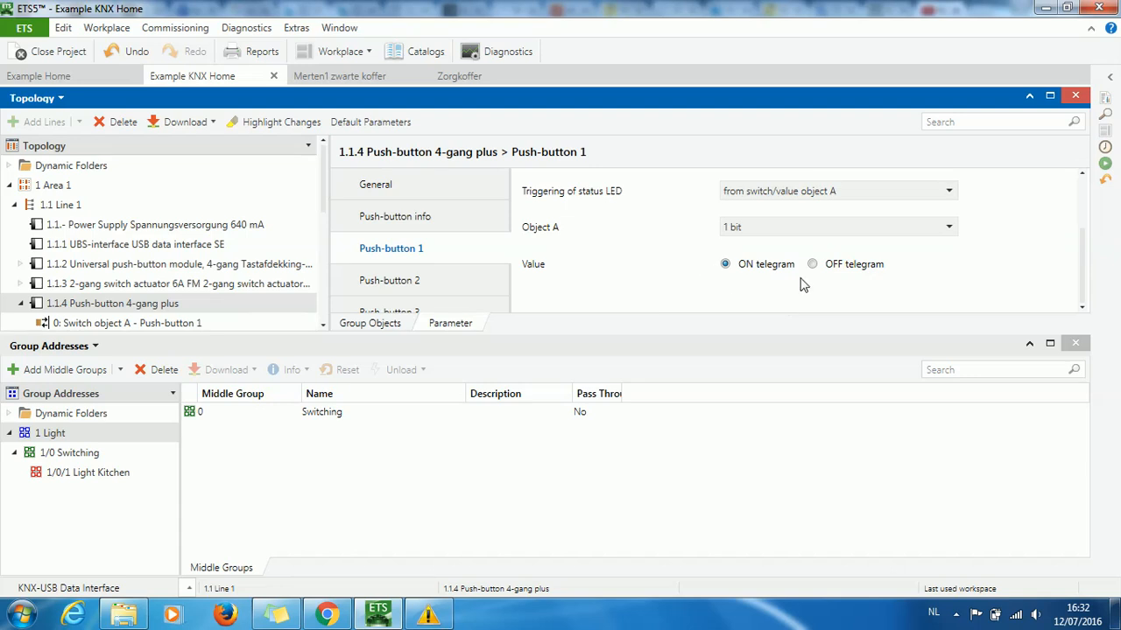
{"action": "scroll", "coordinate": [678, 275], "scroll_direction": "up", "scroll_amount": 2}
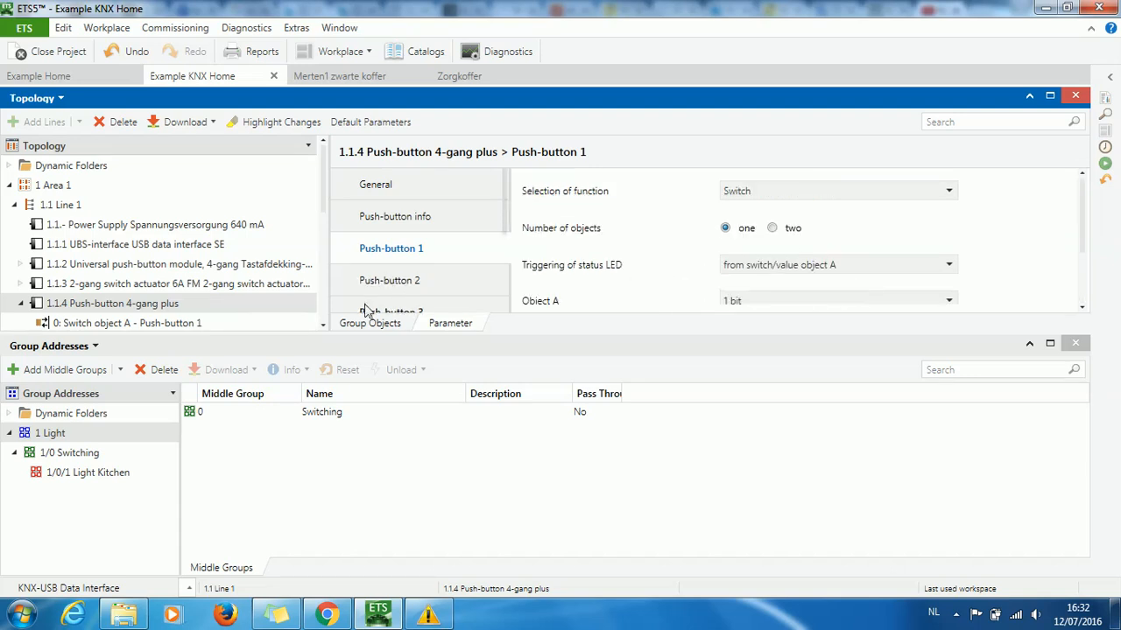
{"action": "left_click", "coordinate": [322, 326]}
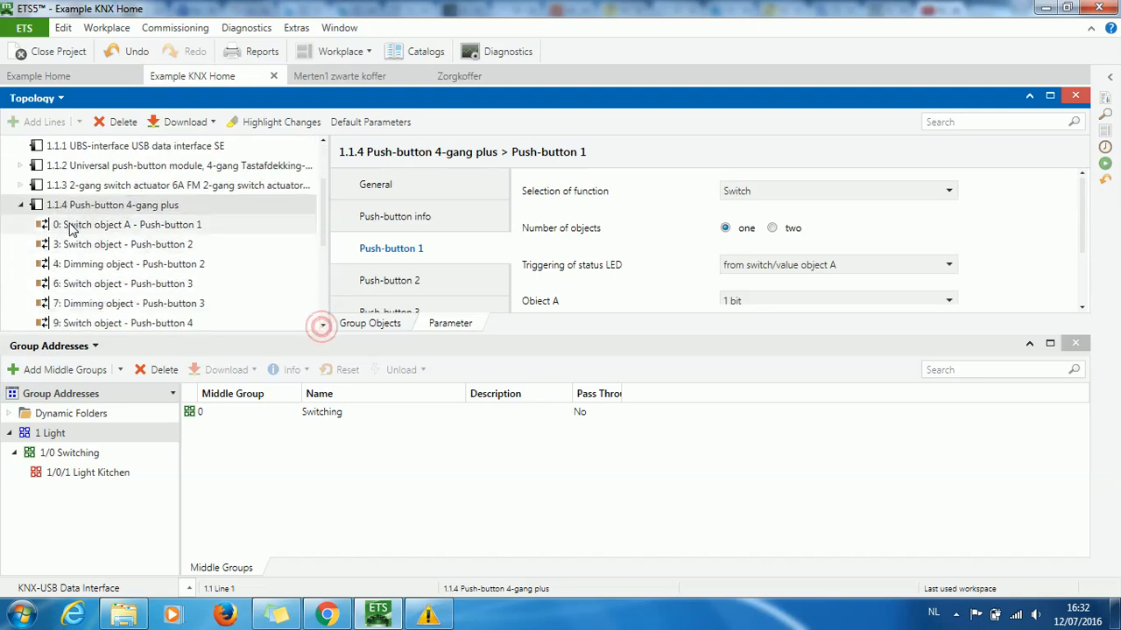
{"action": "left_click", "coordinate": [24, 208]}
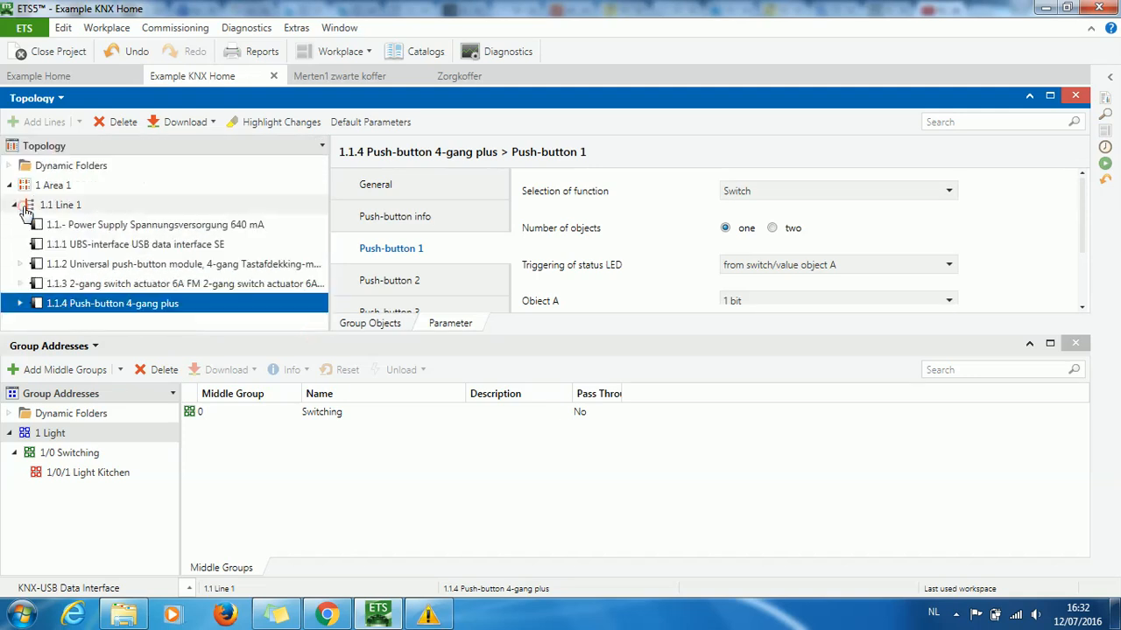
Review the Output 1 parameters and group object of switch actuator 1.1.3, and compare them with Switch object A of Push-button 1
{"action": "left_click", "coordinate": [155, 284]}
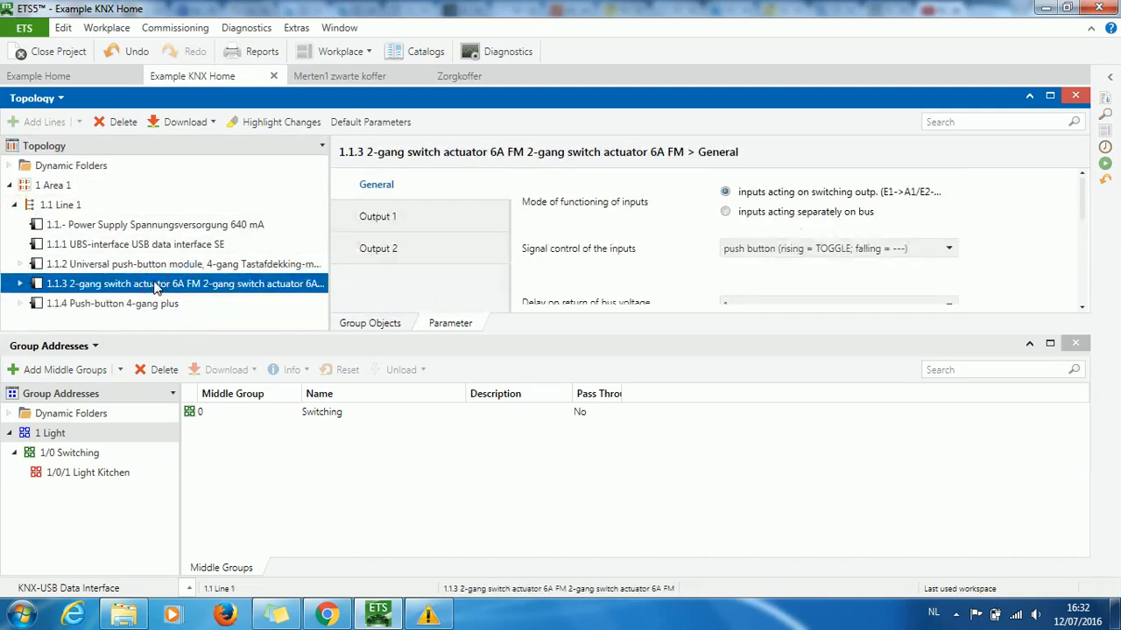
{"action": "left_click", "coordinate": [399, 225]}
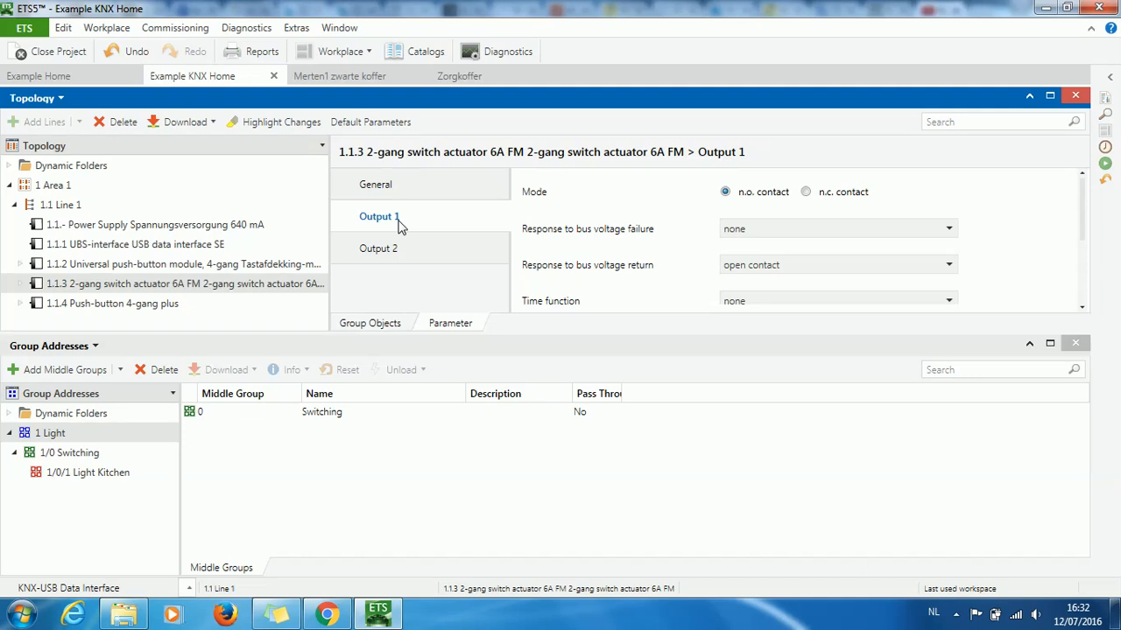
{"action": "left_click", "coordinate": [386, 326]}
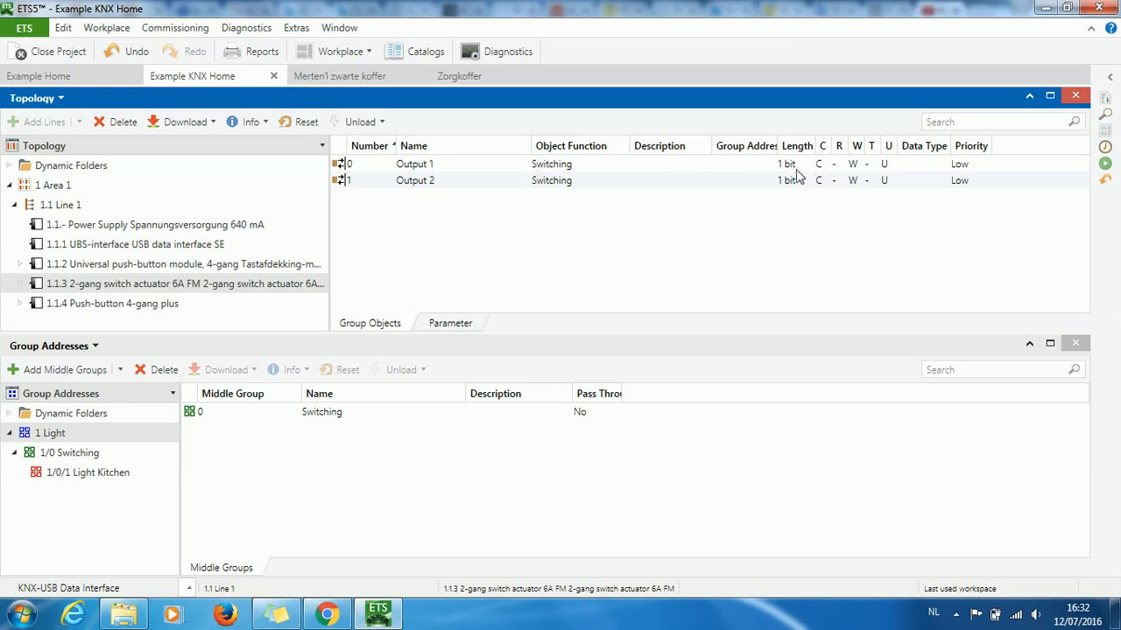
{"action": "left_click", "coordinate": [422, 166]}
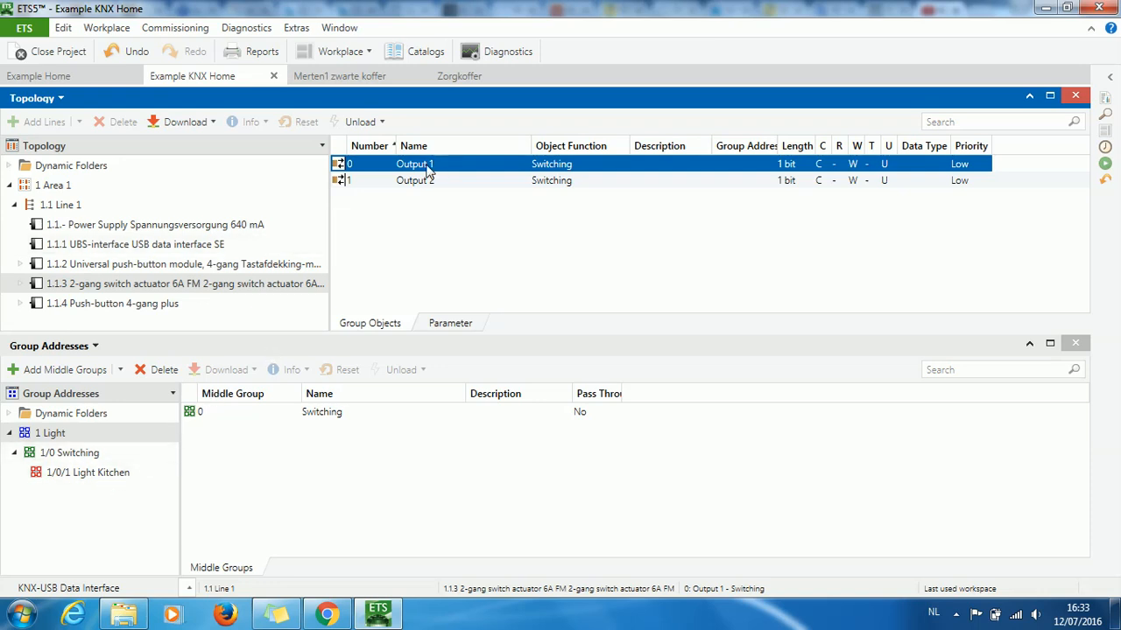
{"action": "left_click", "coordinate": [149, 308]}
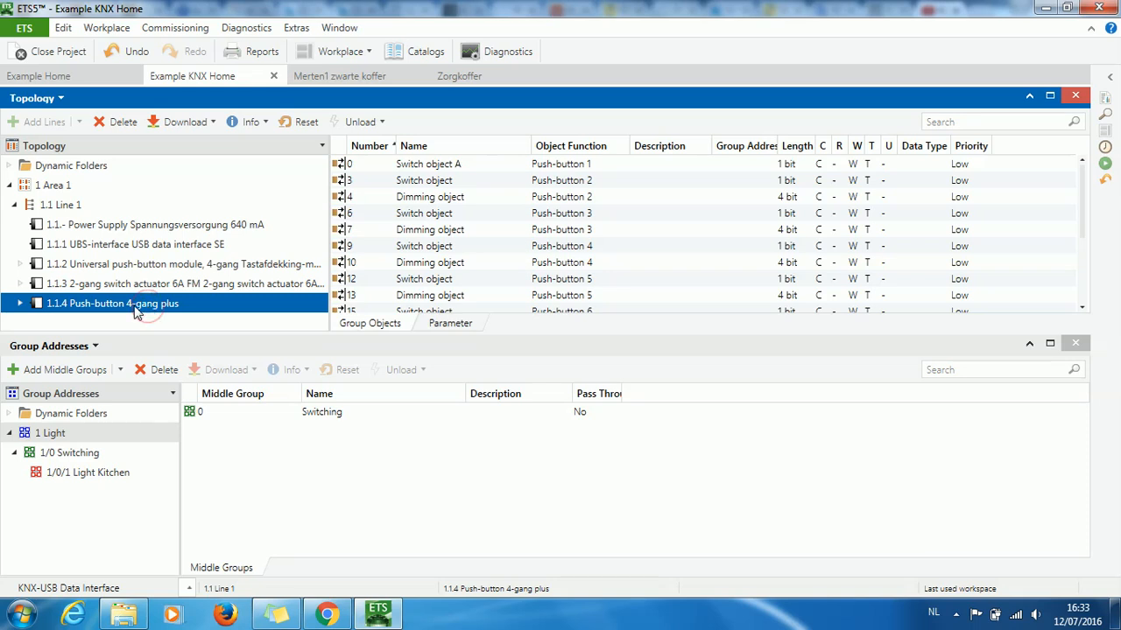
{"action": "left_click", "coordinate": [552, 169]}
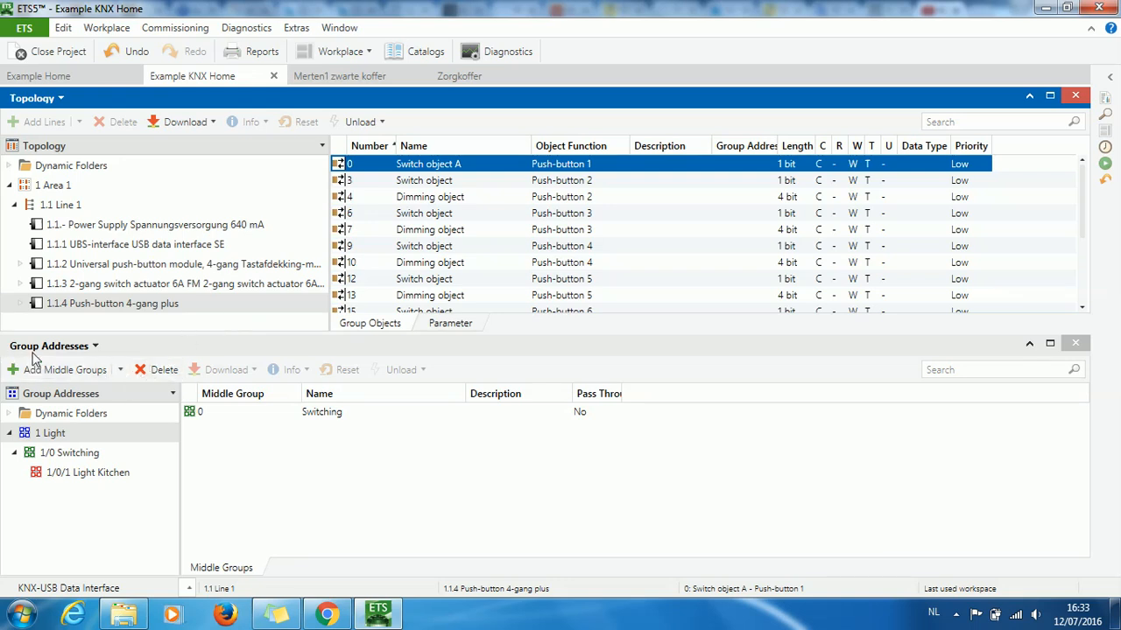
Examine the group address structure from Light through Switching to Light Kitchen, keeping the current Windows colour scheme when prompted
{"action": "left_click", "coordinate": [54, 435]}
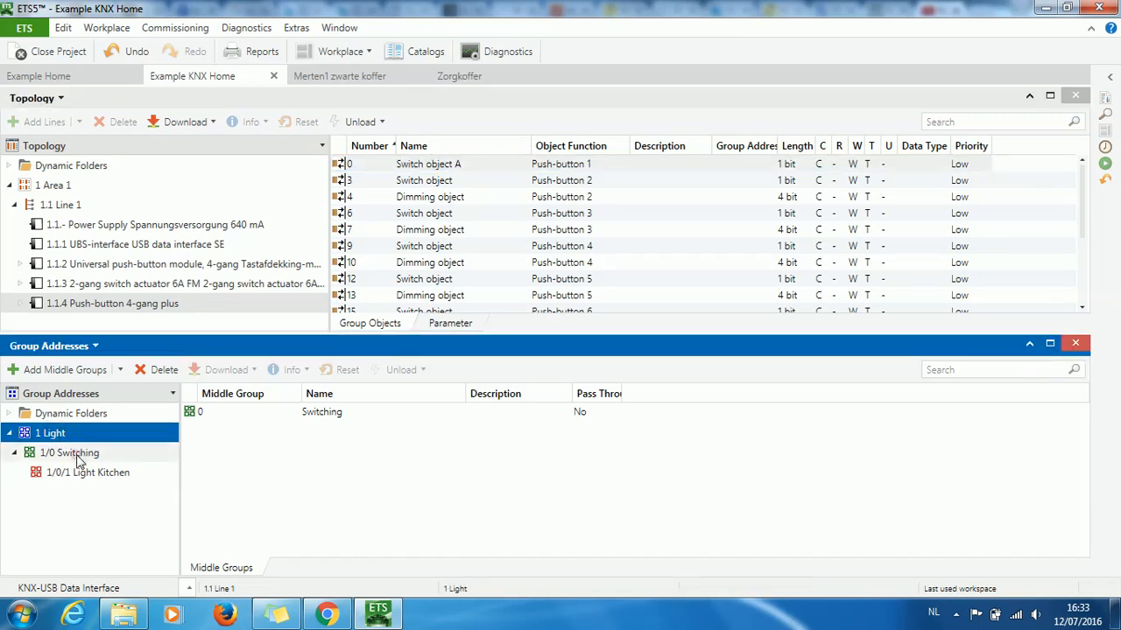
{"action": "left_click", "coordinate": [77, 462]}
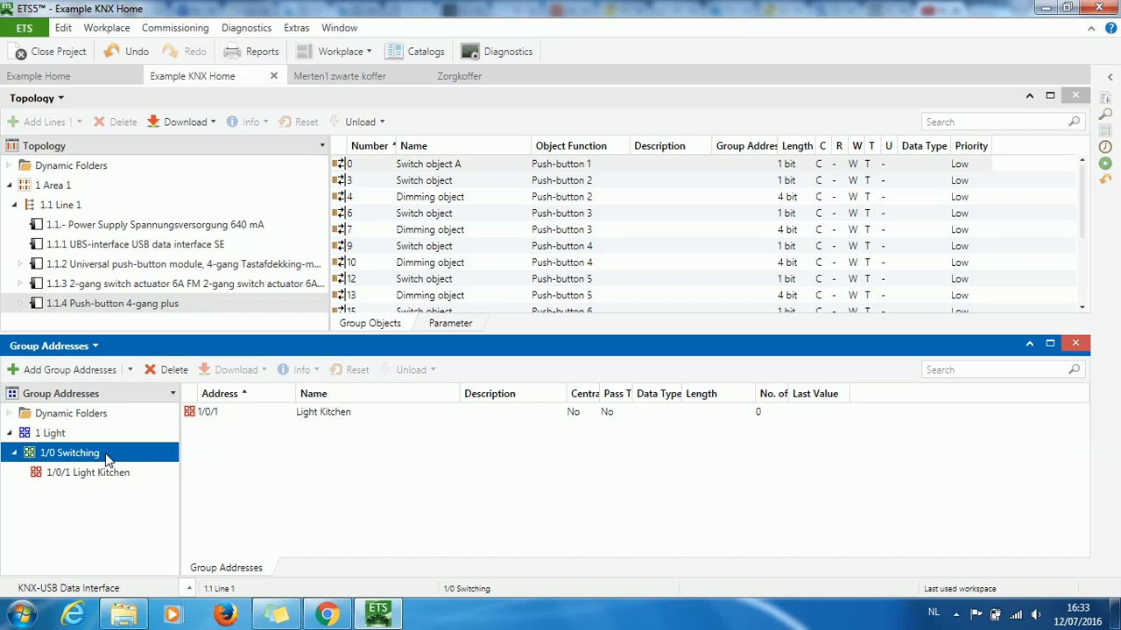
{"action": "left_click", "coordinate": [103, 480]}
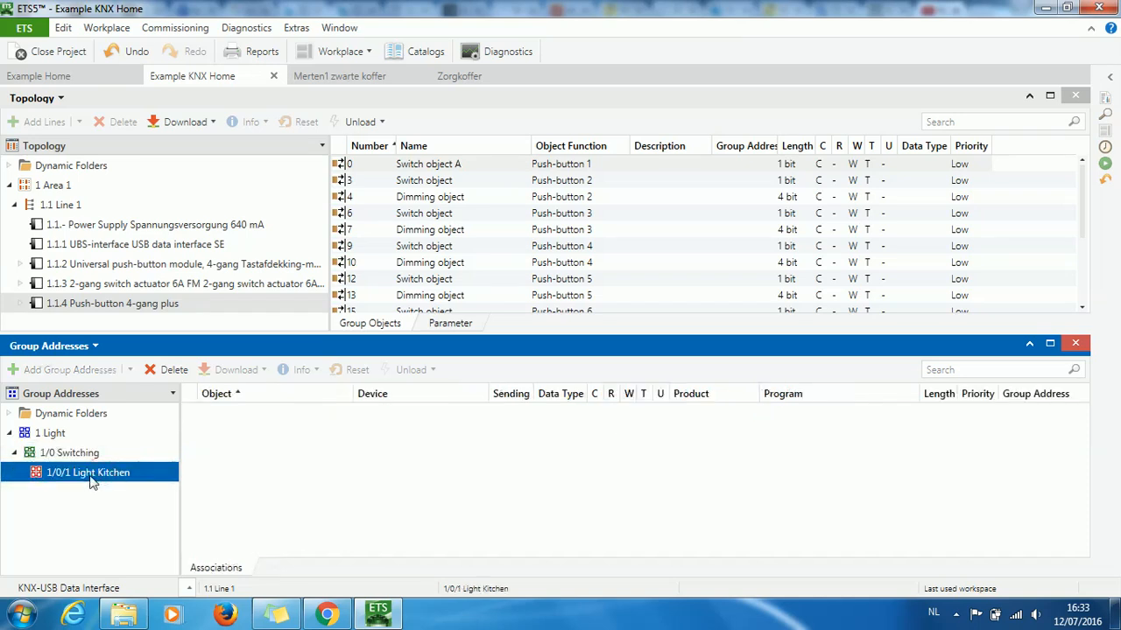
{"action": "left_click", "coordinate": [53, 434]}
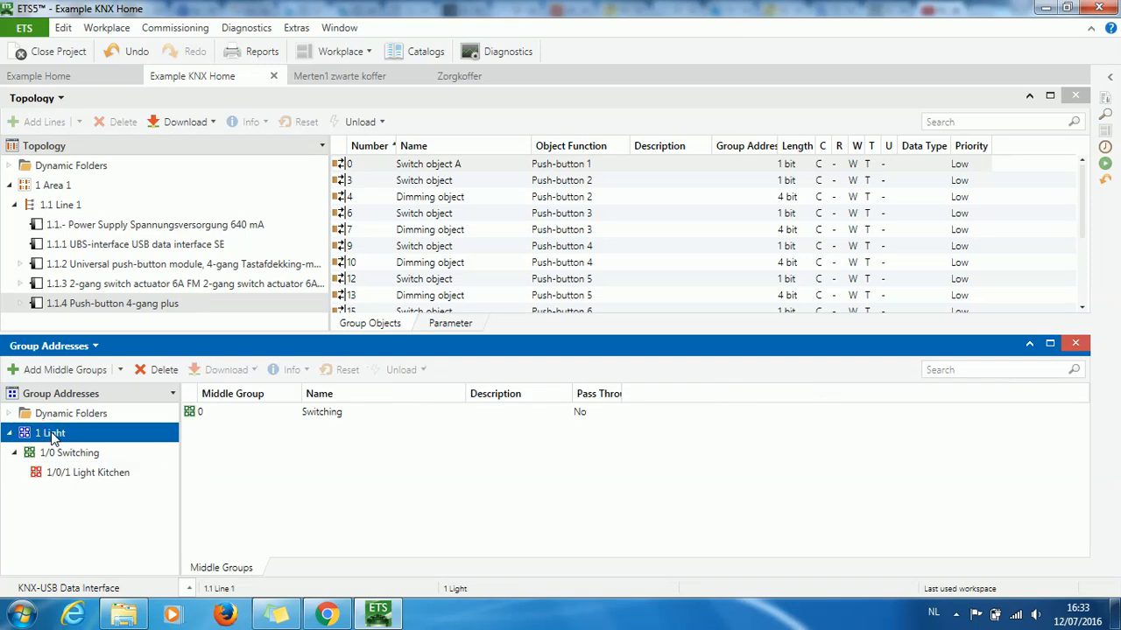
{"action": "left_click", "coordinate": [63, 452]}
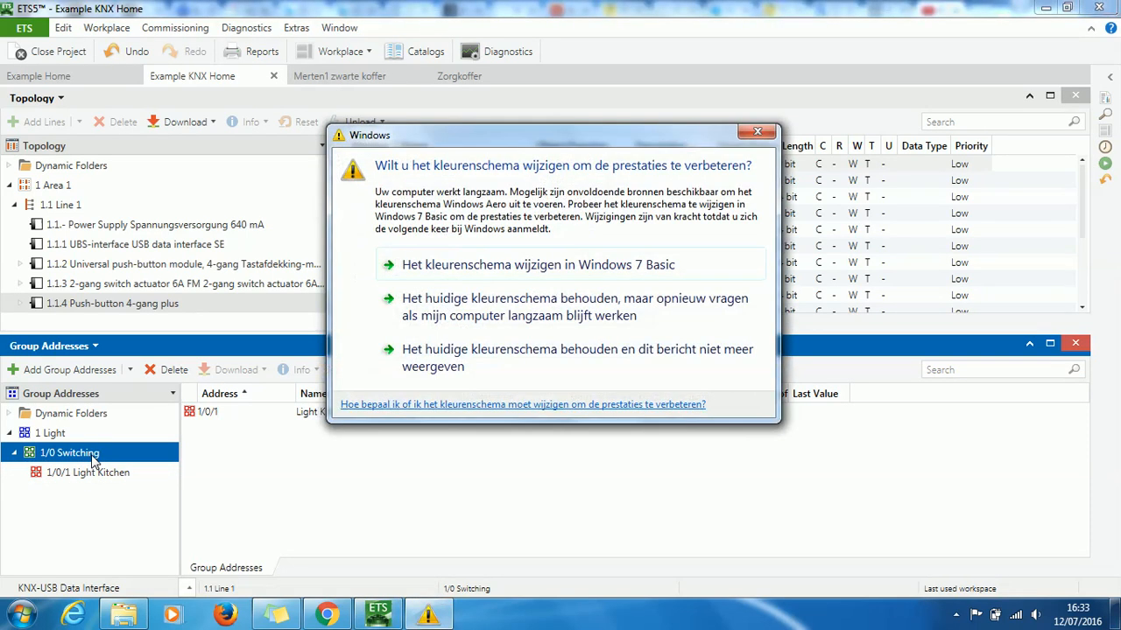
{"action": "left_click", "coordinate": [462, 317]}
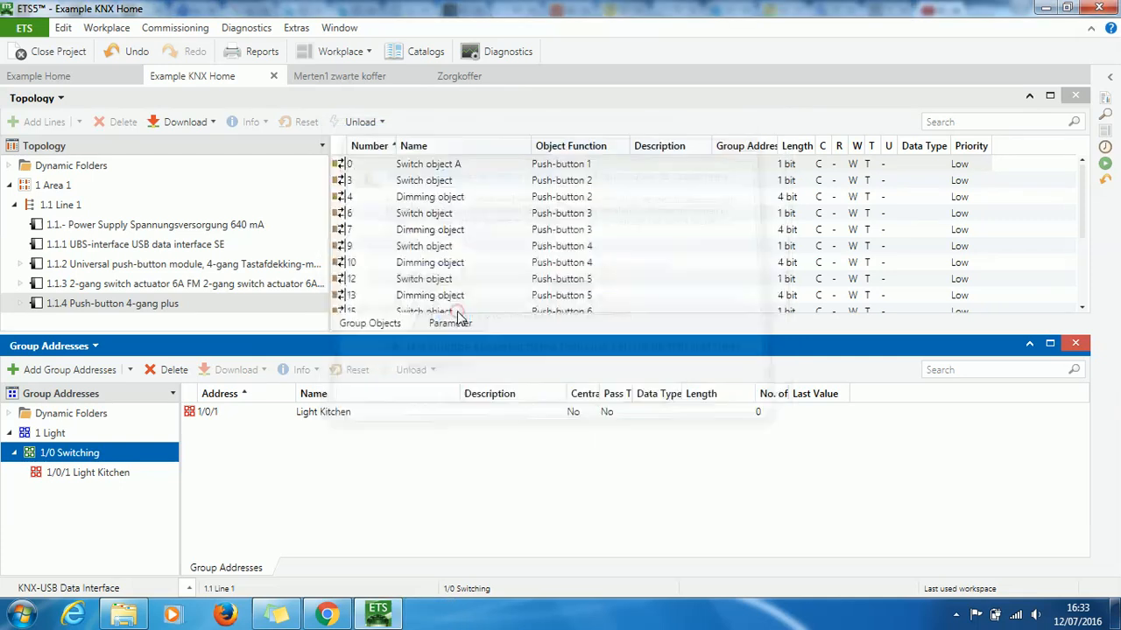
Link Switch object A of Push-button 1 on device 1.1.4 to group address 1/0/1 Light Kitchen
{"action": "left_click", "coordinate": [99, 477]}
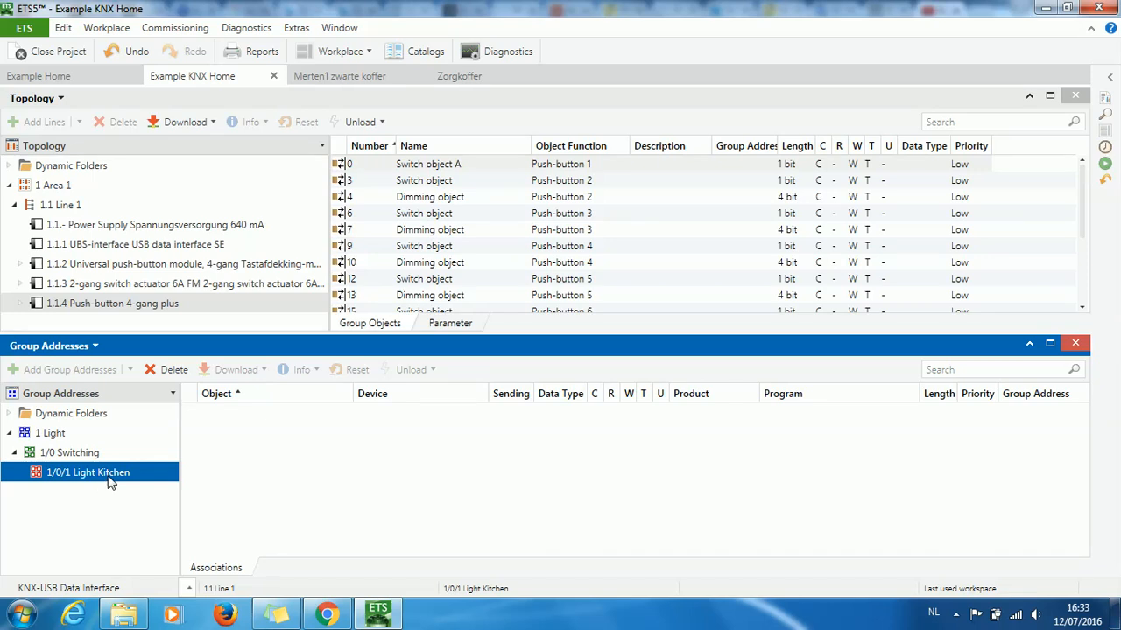
{"action": "left_click", "coordinate": [140, 306]}
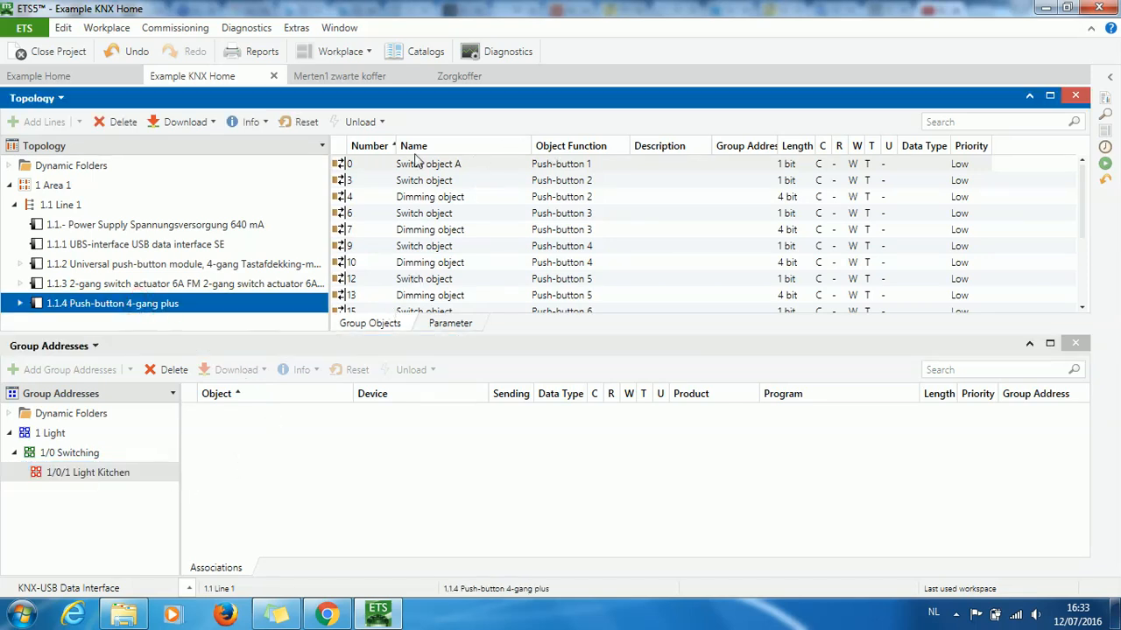
{"action": "left_click", "coordinate": [574, 164]}
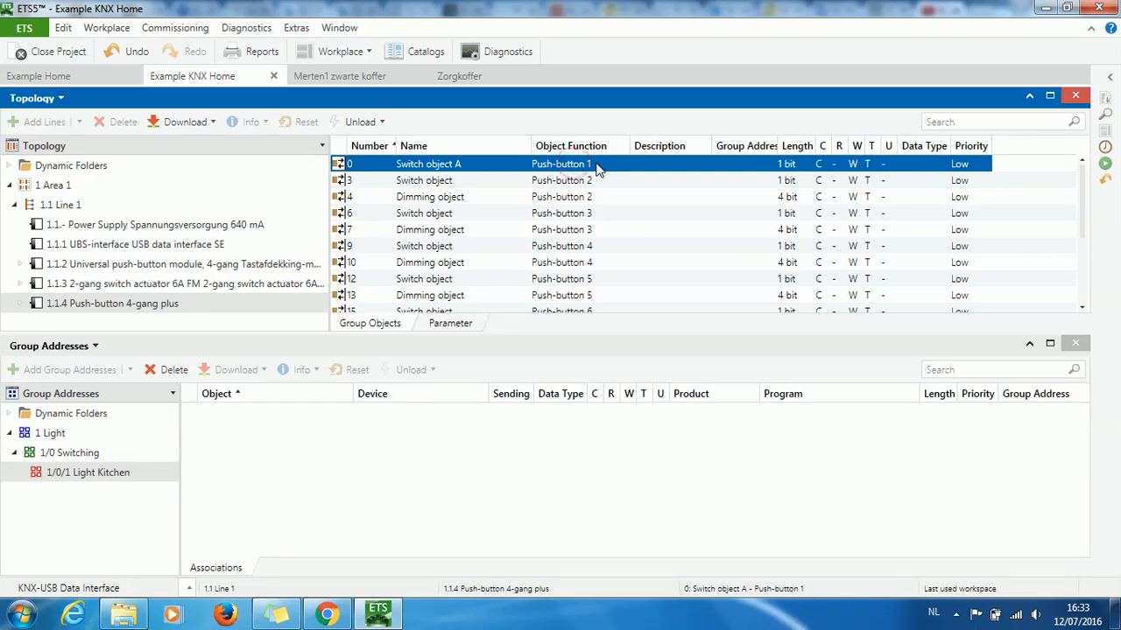
{"action": "left_click_drag", "start_coordinate": [597, 169], "coordinate": [300, 457]}
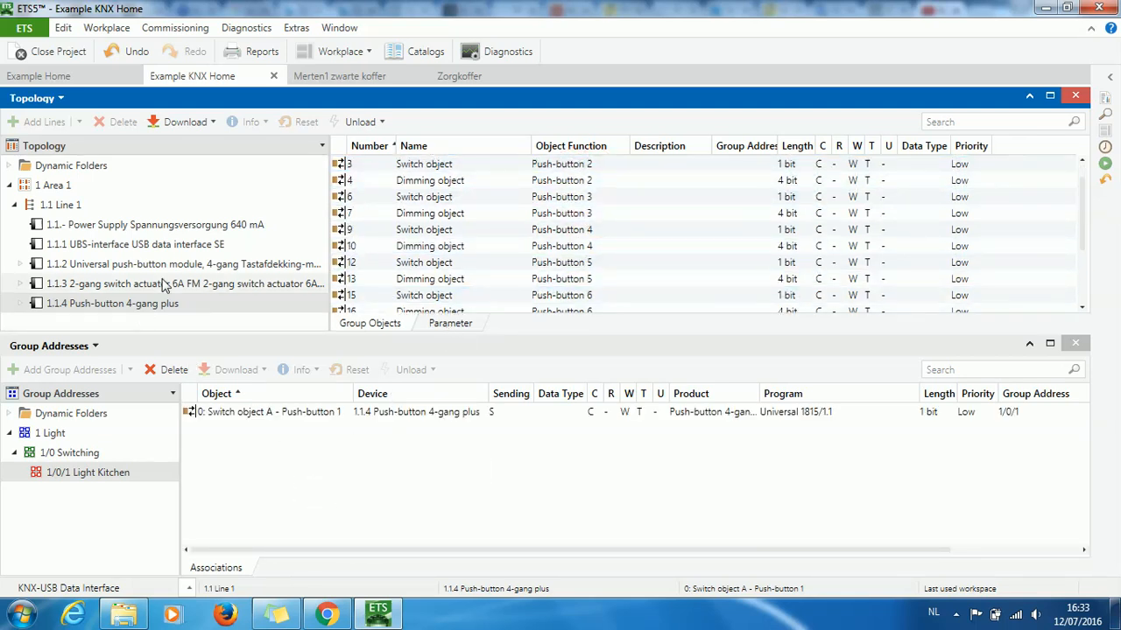
Link Output 1 of switch actuator 1.1.3 to group address 1/0/1 Light Kitchen, keeping the Windows colour scheme and suppressing further prompts
{"action": "left_click", "coordinate": [160, 286]}
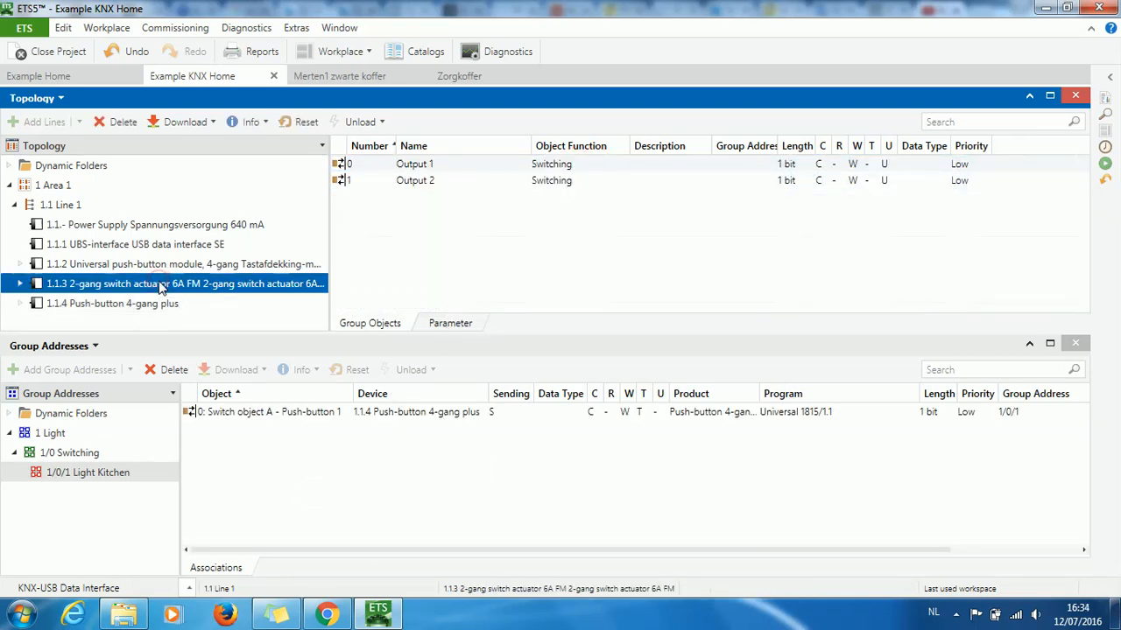
{"action": "left_click", "coordinate": [469, 166]}
{"action": "left_click_drag", "start_coordinate": [473, 168], "coordinate": [290, 473]}
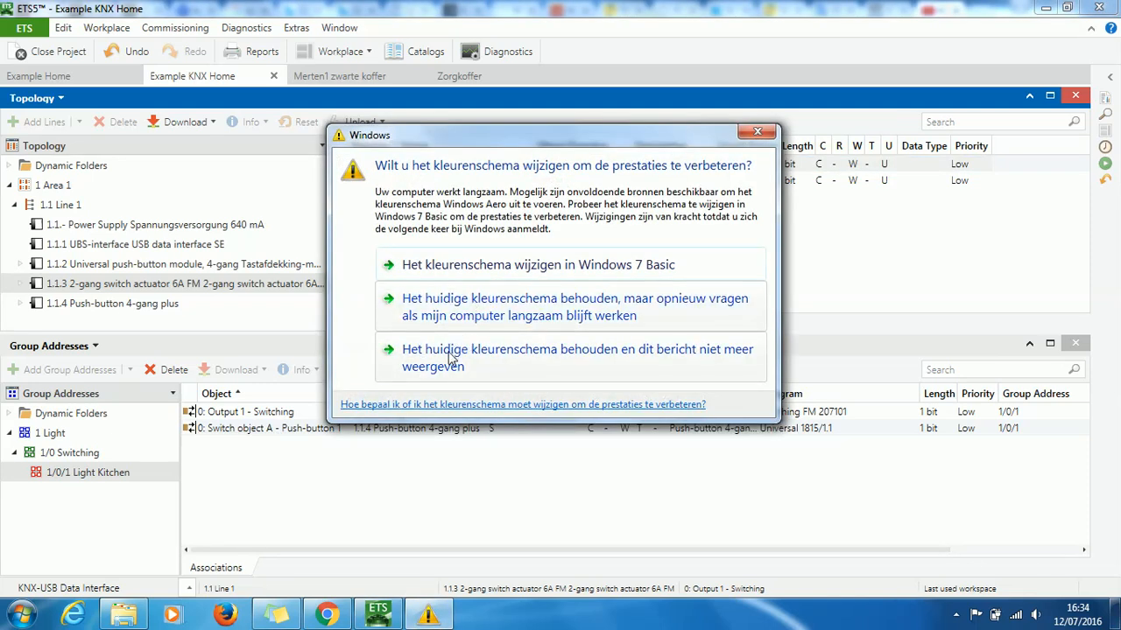
{"action": "left_click", "coordinate": [429, 368]}
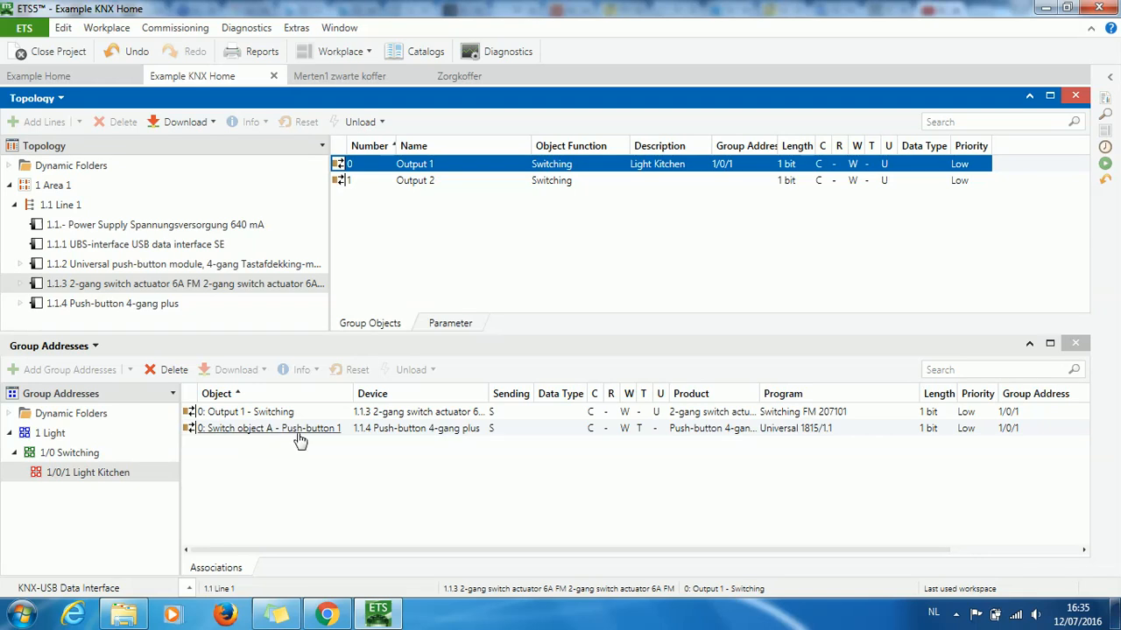
Review the Switch function and telegram value parameters of Push-button 1 on device 1.1.4 Push-button 4-gang plus
{"action": "left_click", "coordinate": [271, 433]}
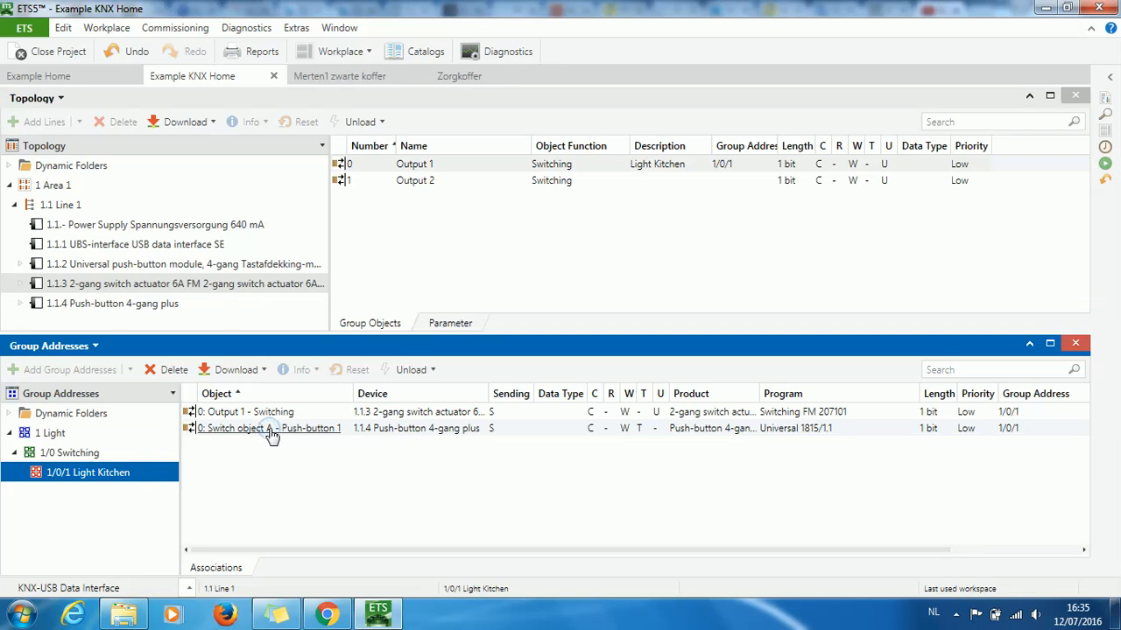
{"action": "left_click", "coordinate": [115, 306]}
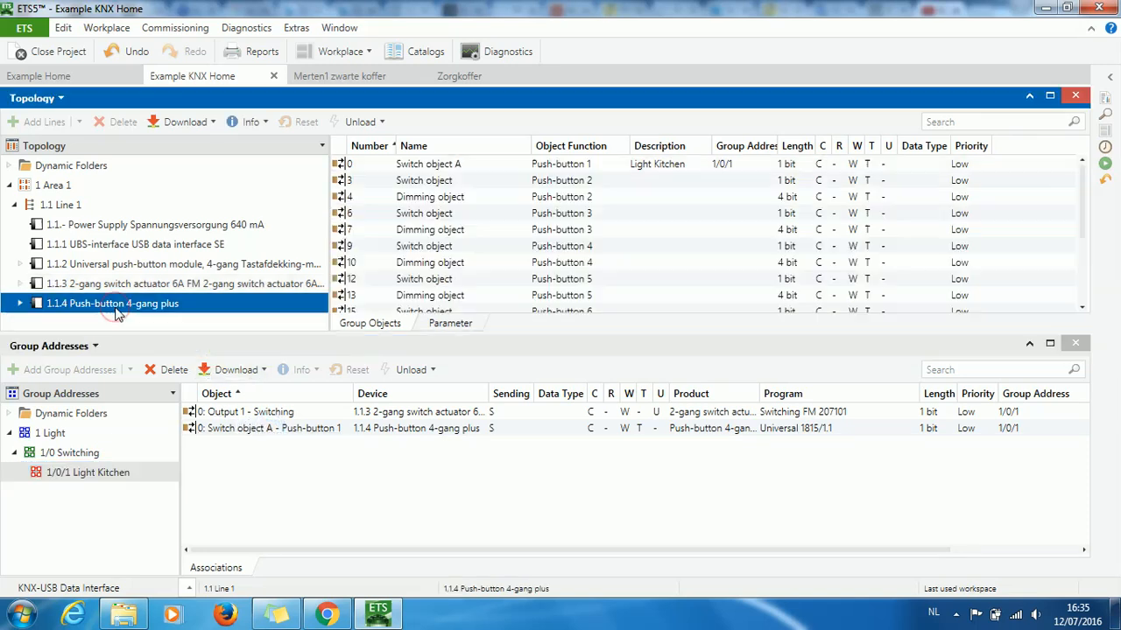
{"action": "left_click", "coordinate": [544, 167]}
{"action": "left_click", "coordinate": [448, 324]}
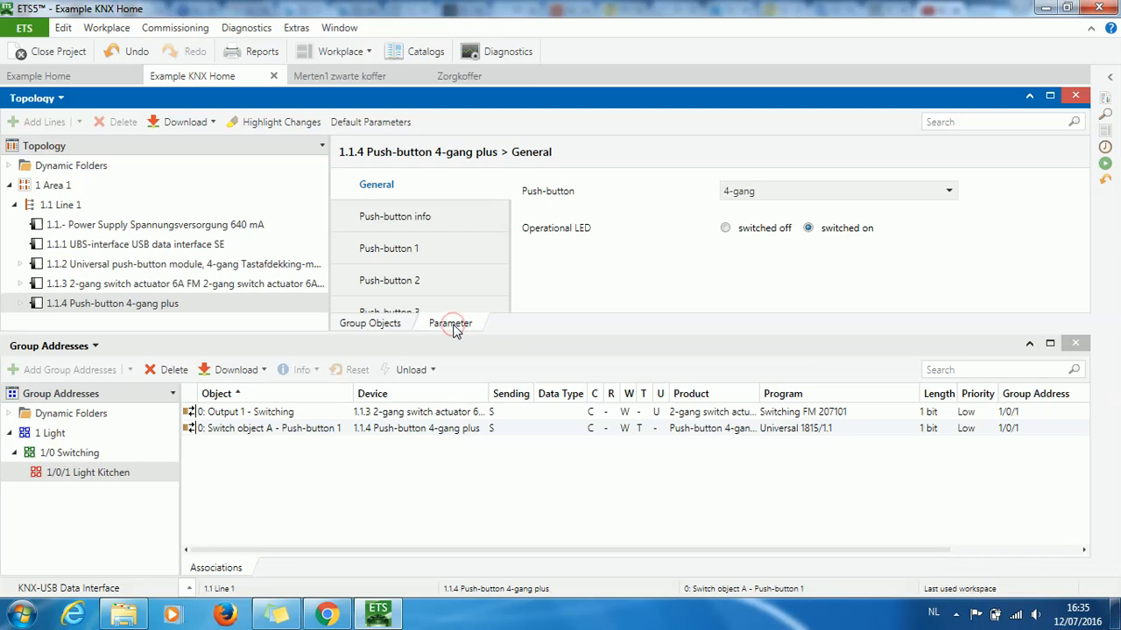
{"action": "left_click", "coordinate": [392, 249]}
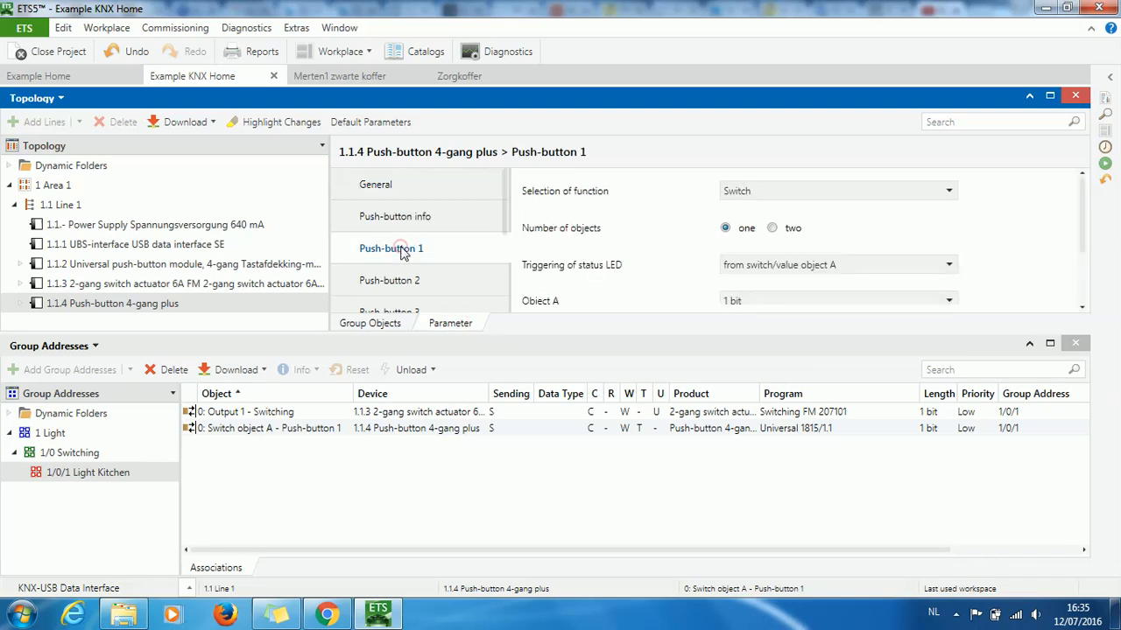
{"action": "scroll", "coordinate": [680, 285], "scroll_direction": "down", "scroll_amount": 1}
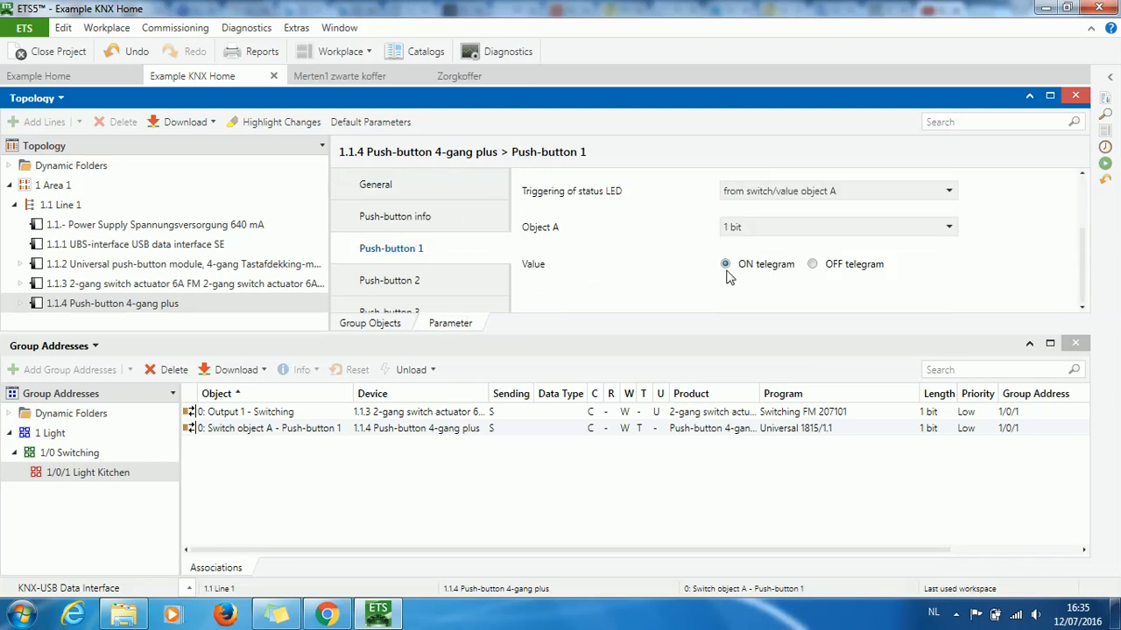
{"action": "scroll", "coordinate": [676, 272], "scroll_direction": "up", "scroll_amount": 1}
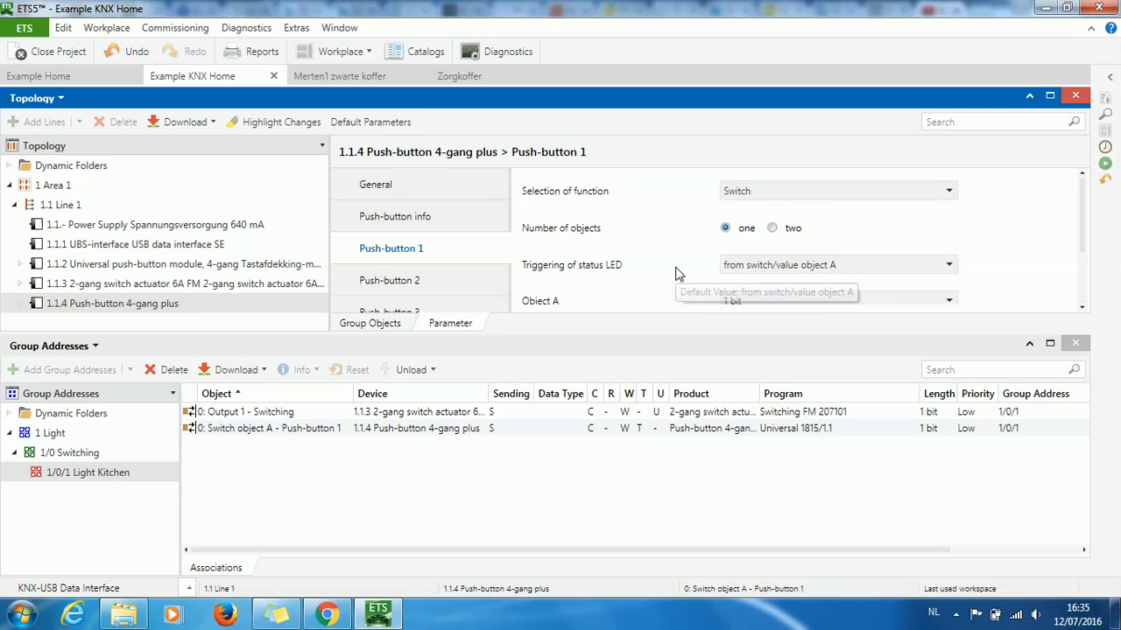
Set Push-button 2 of device 1.1.4 to the Switch function with OFF telegram as its value
{"action": "left_click", "coordinate": [392, 281]}
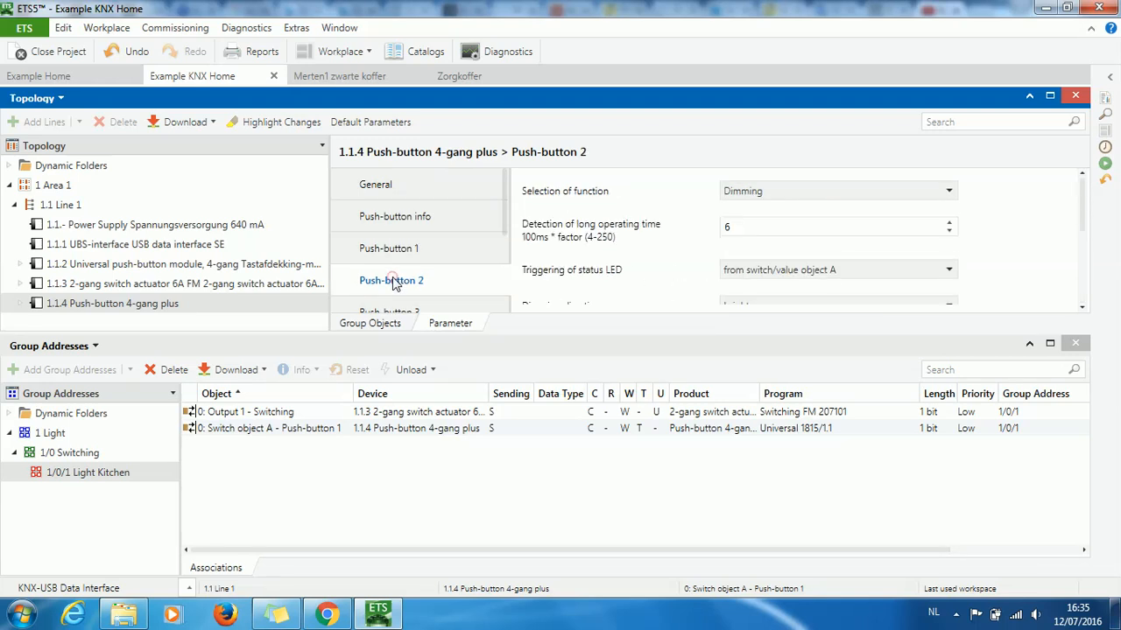
{"action": "left_click", "coordinate": [822, 192]}
{"action": "left_click", "coordinate": [760, 231]}
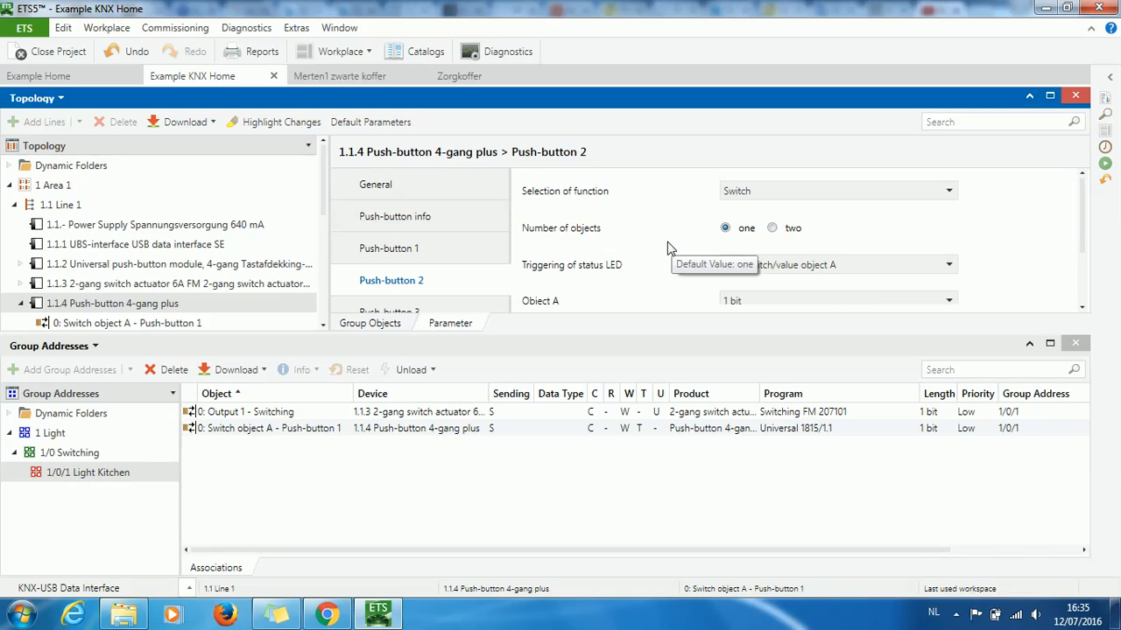
{"action": "scroll", "coordinate": [652, 250], "scroll_direction": "down", "scroll_amount": 1}
{"action": "left_click", "coordinate": [813, 263]}
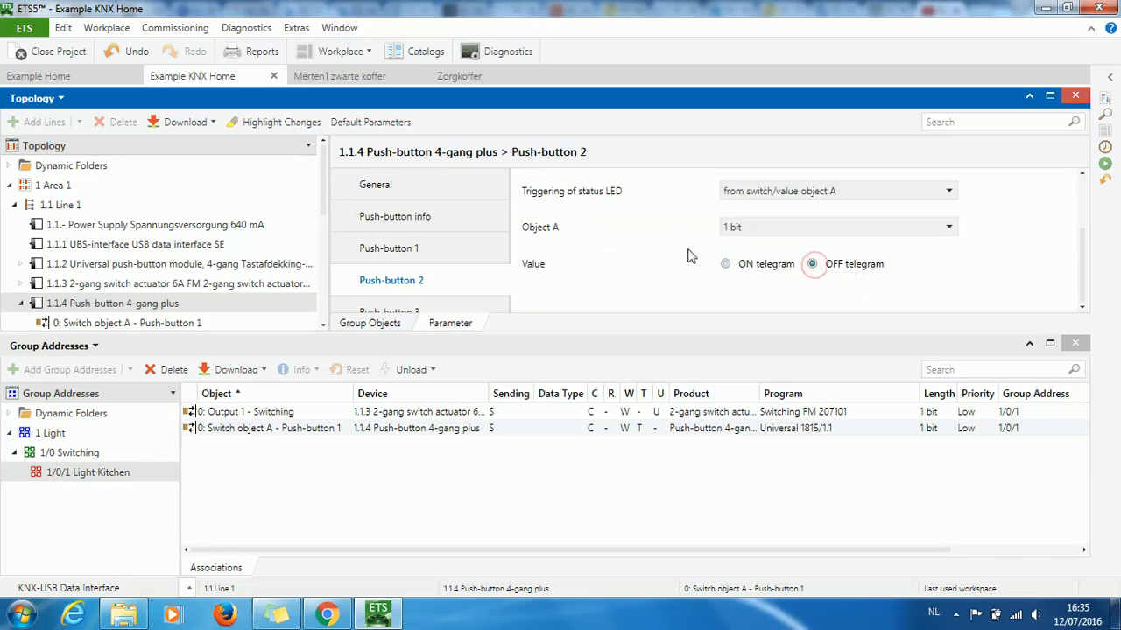
{"action": "scroll", "coordinate": [637, 254], "scroll_direction": "up", "scroll_amount": 1}
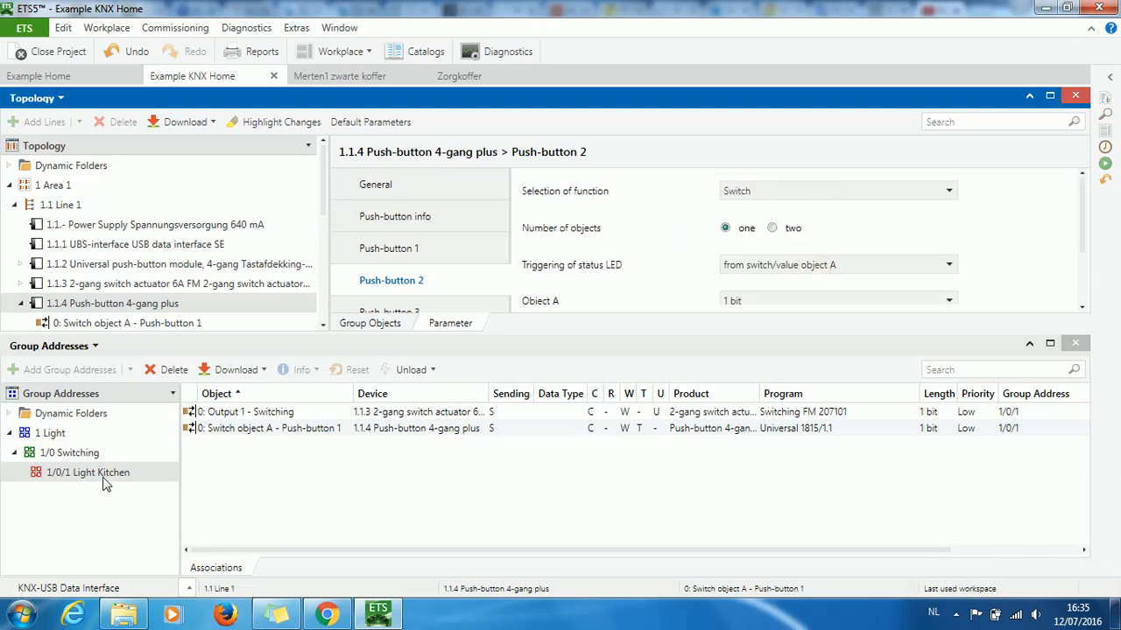
Link Switch object A of Push-button 2 on device 1.1.4 to group address 1/0/1 Light Kitchen
{"action": "left_click", "coordinate": [371, 323]}
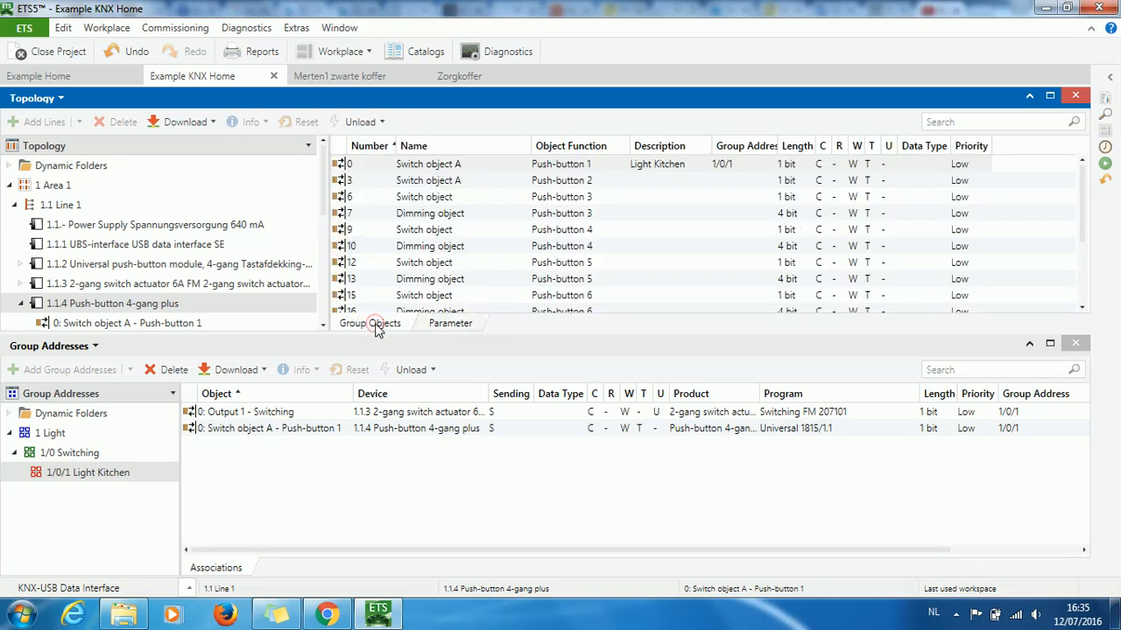
{"action": "left_click", "coordinate": [450, 181]}
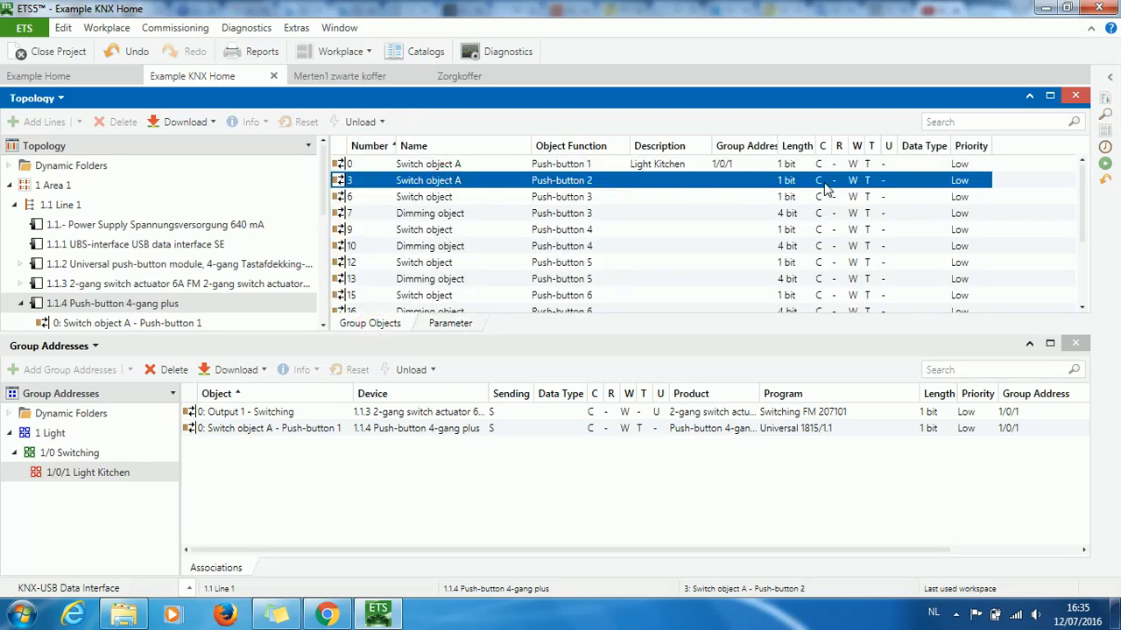
{"action": "left_click_drag", "start_coordinate": [610, 186], "coordinate": [359, 440]}
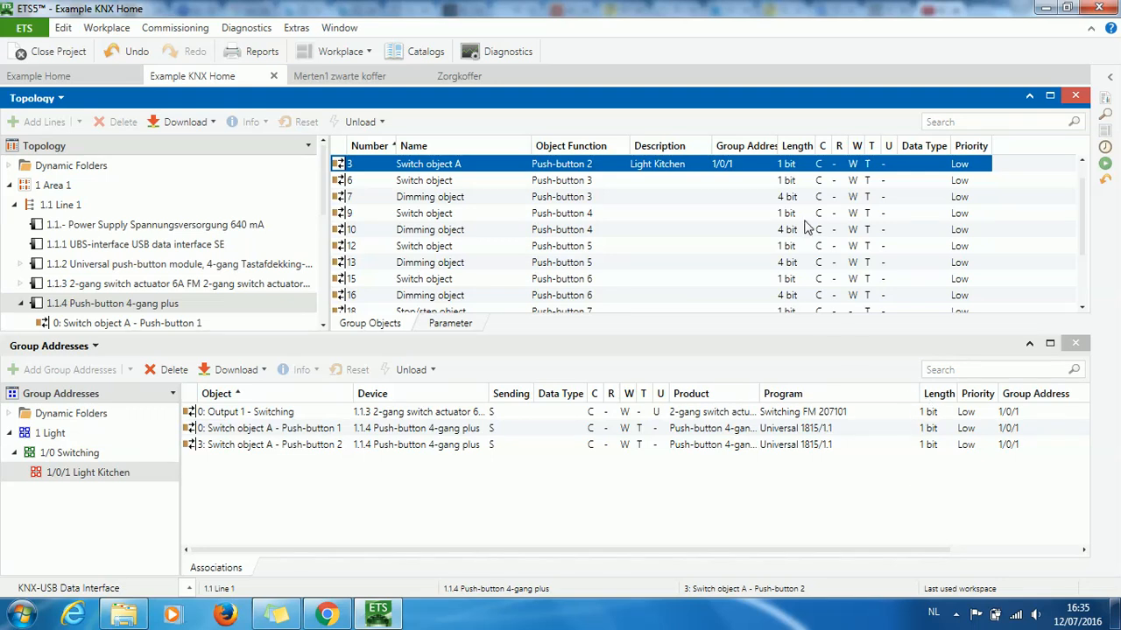
Try to link the 4-bit Dimming object of Push-button 3 to group address 1/0/1 Light Kitchen
{"action": "left_click", "coordinate": [786, 198]}
{"action": "left_click_drag", "start_coordinate": [785, 201], "coordinate": [688, 513]}
{"action": "left_click", "coordinate": [698, 403]}
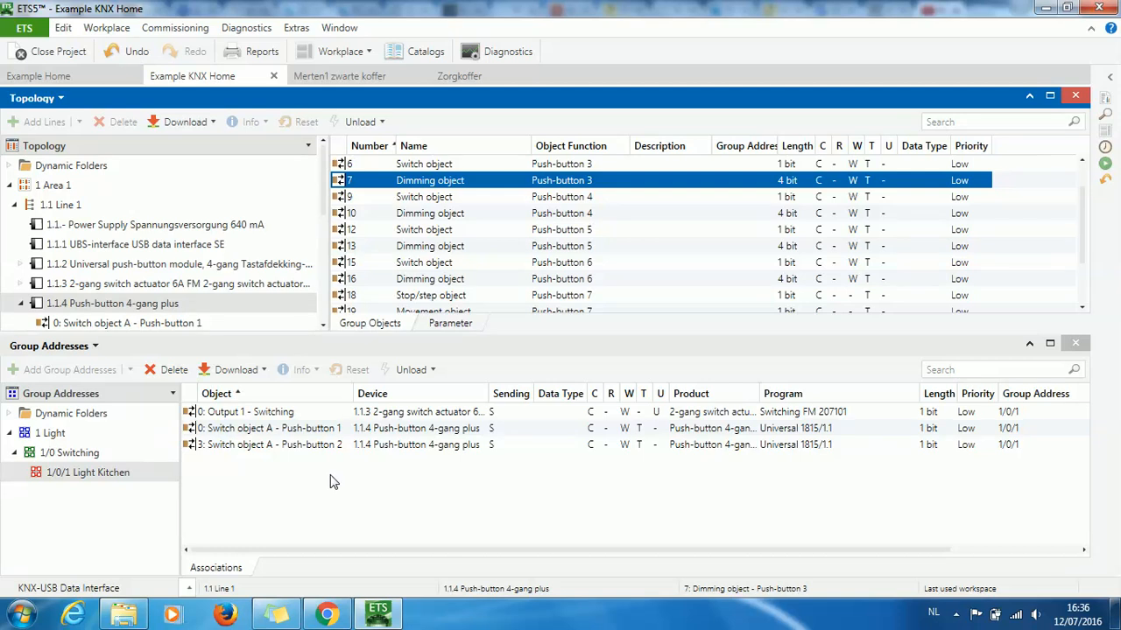
Set Push-button 3 of device 1.1.4 to the Toggle function and link its Switch object A to group address 1/0/1 Light Kitchen
{"action": "left_click", "coordinate": [450, 323]}
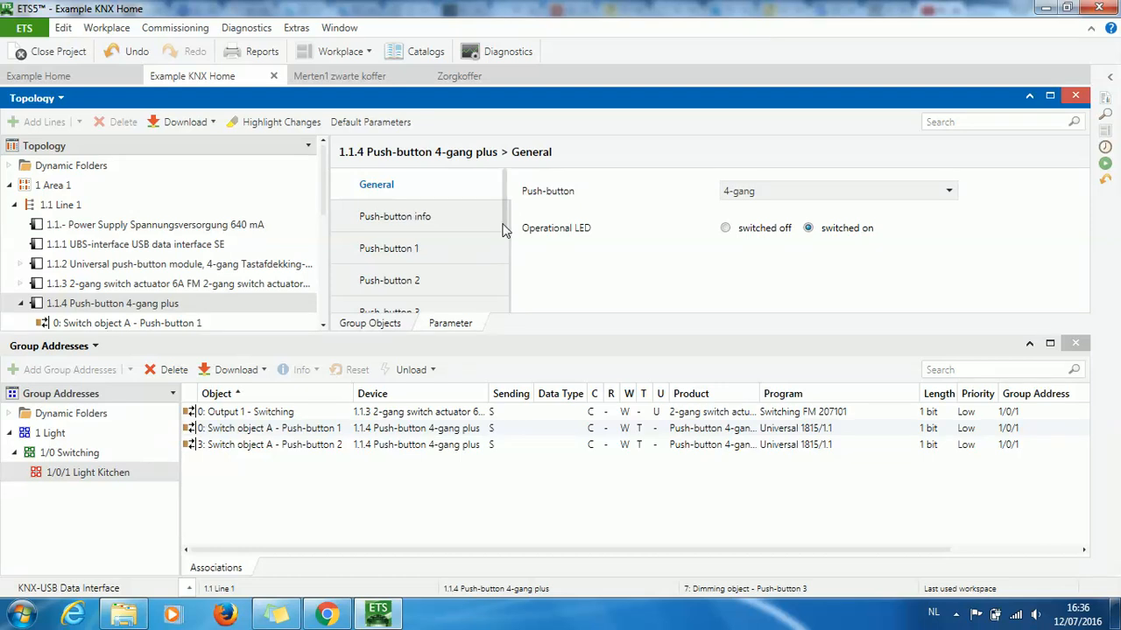
{"action": "scroll", "coordinate": [499, 224], "scroll_direction": "down", "scroll_amount": 2}
{"action": "left_click", "coordinate": [390, 253]}
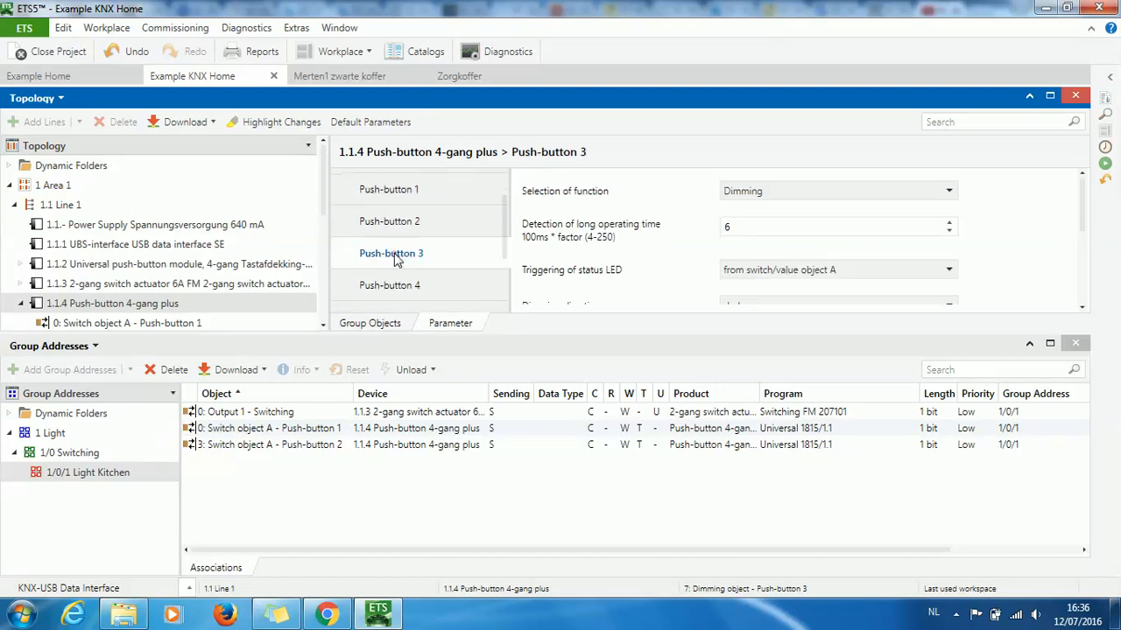
{"action": "left_click", "coordinate": [783, 190]}
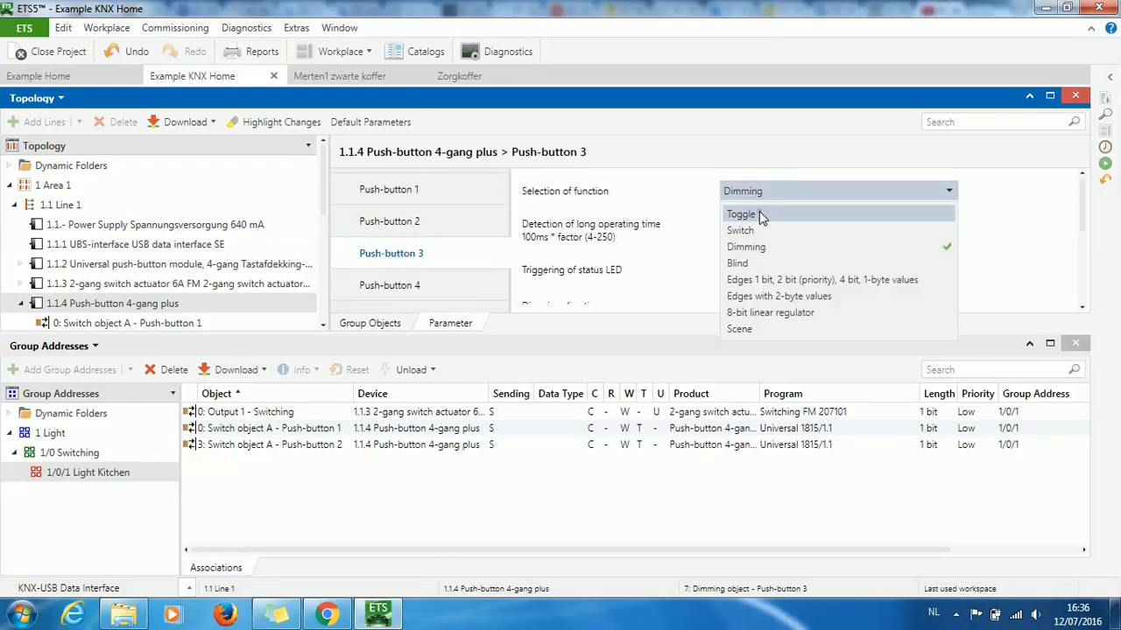
{"action": "left_click", "coordinate": [759, 214]}
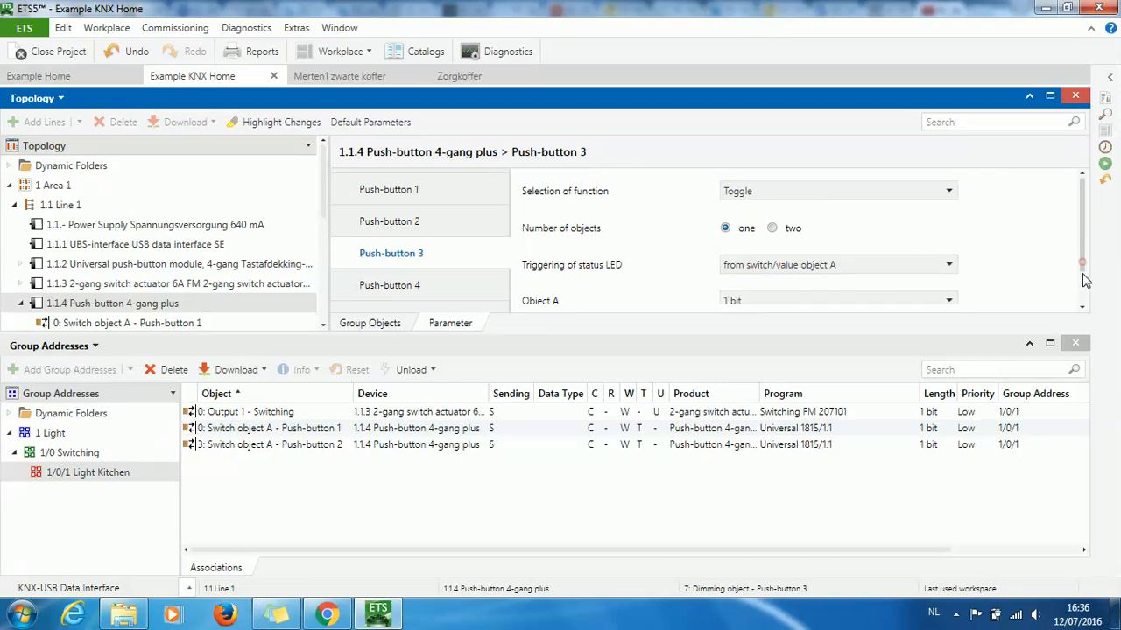
{"action": "scroll", "coordinate": [1084, 278], "scroll_direction": "down", "scroll_amount": 1}
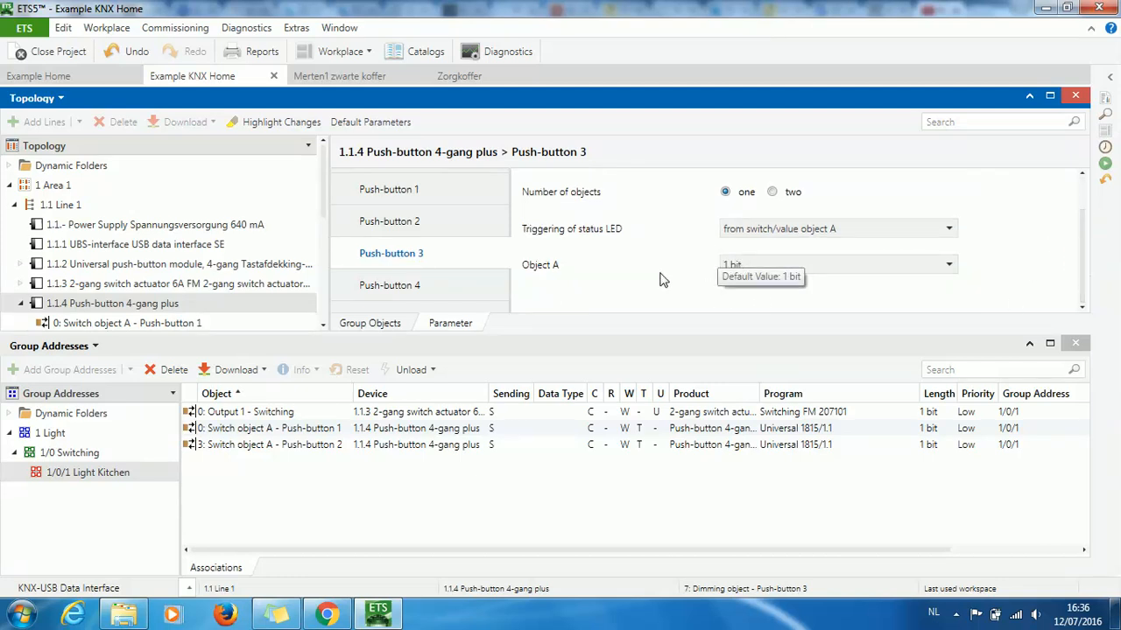
{"action": "left_click", "coordinate": [371, 323]}
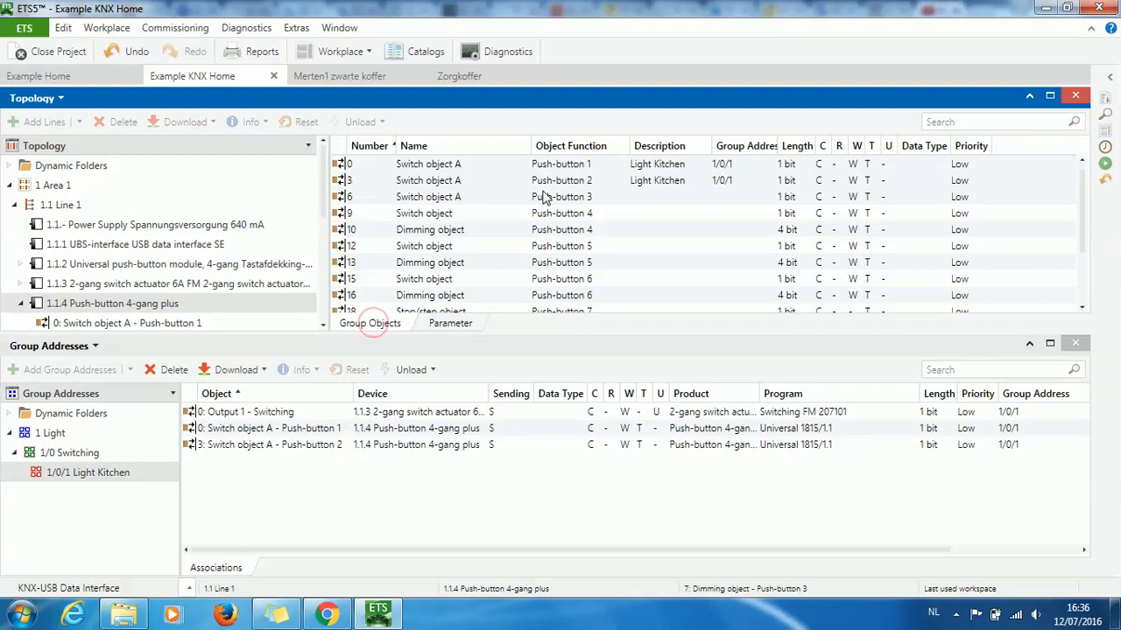
{"action": "left_click_drag", "start_coordinate": [542, 196], "coordinate": [342, 494]}
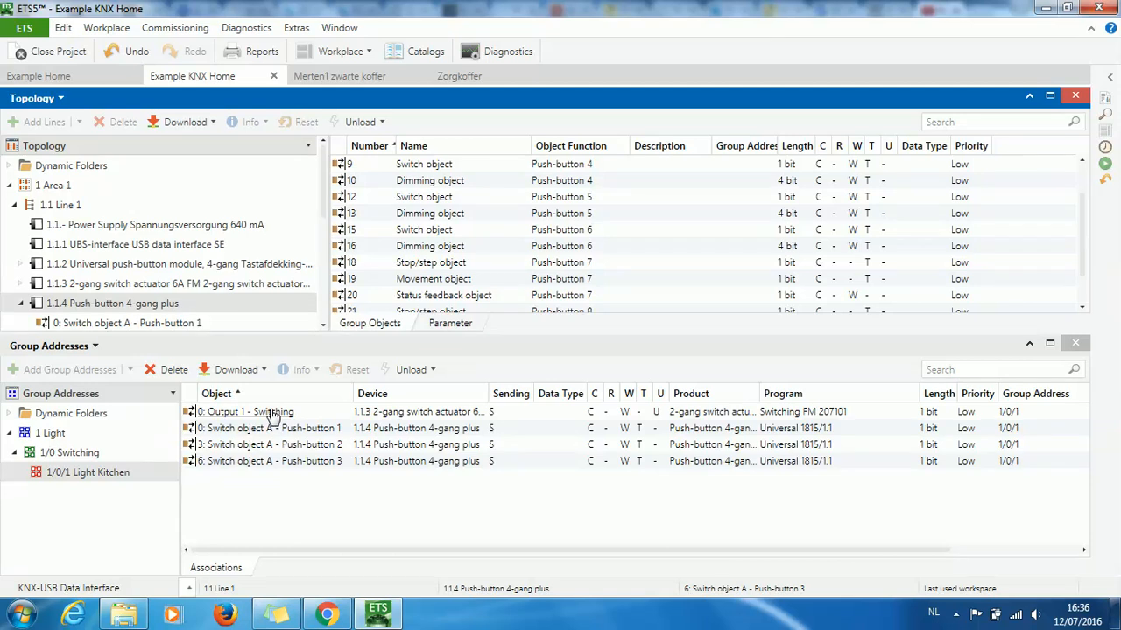
Compare the parameters of Push-button 2, and change Push-button 3's function to Switch, accepting removal of its group associations
{"action": "left_click", "coordinate": [450, 323]}
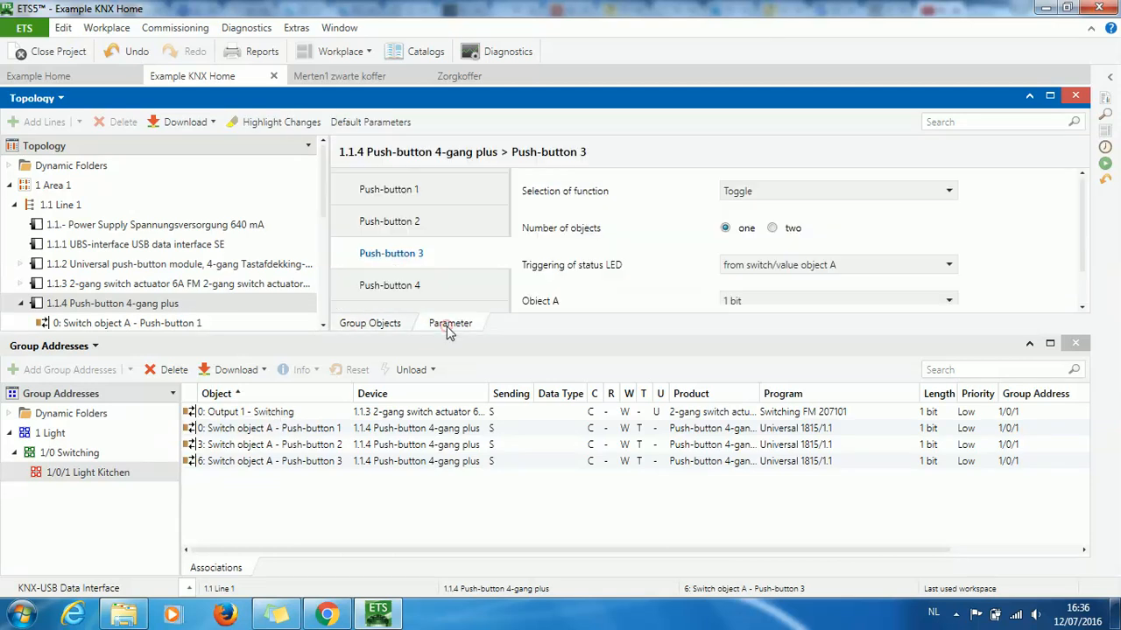
{"action": "left_click", "coordinate": [404, 226]}
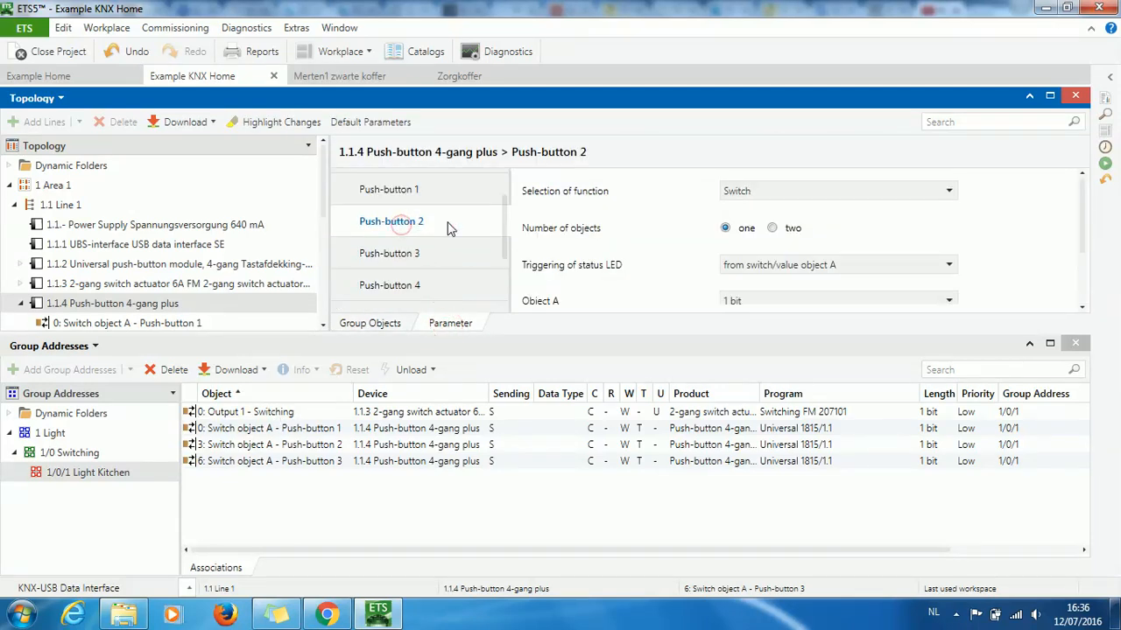
{"action": "left_click", "coordinate": [426, 254]}
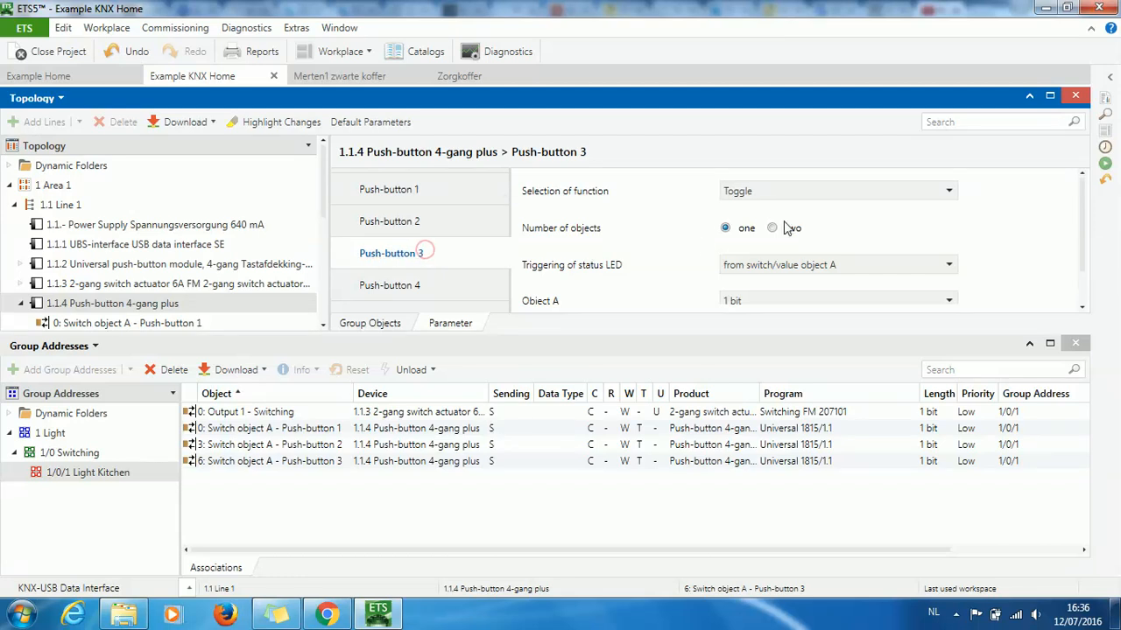
{"action": "left_click", "coordinate": [767, 192]}
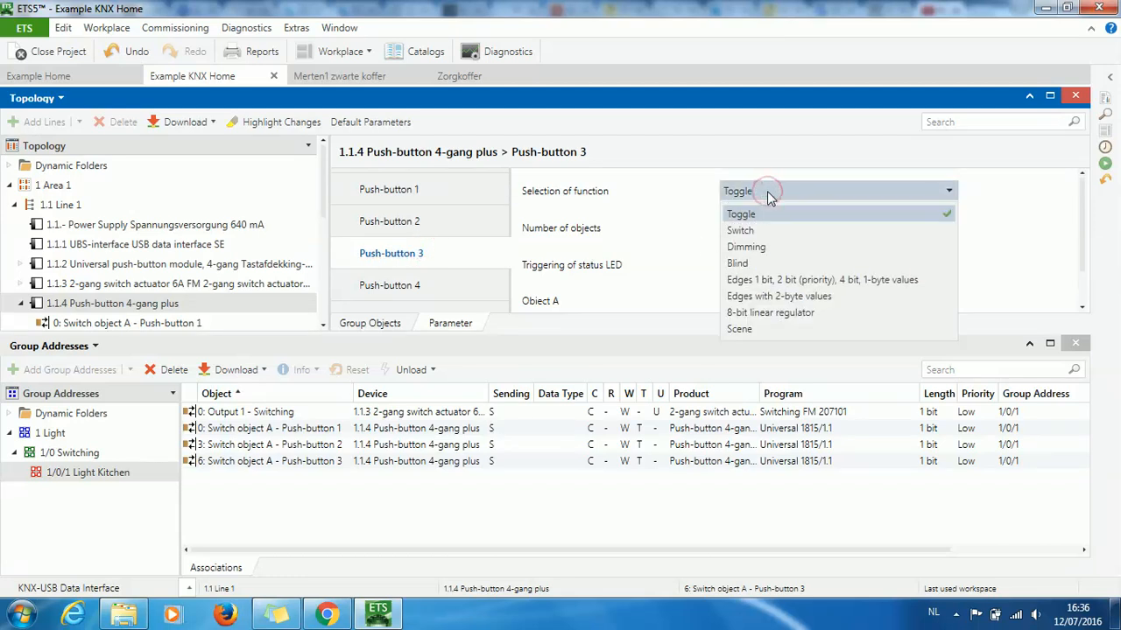
{"action": "left_click", "coordinate": [747, 231]}
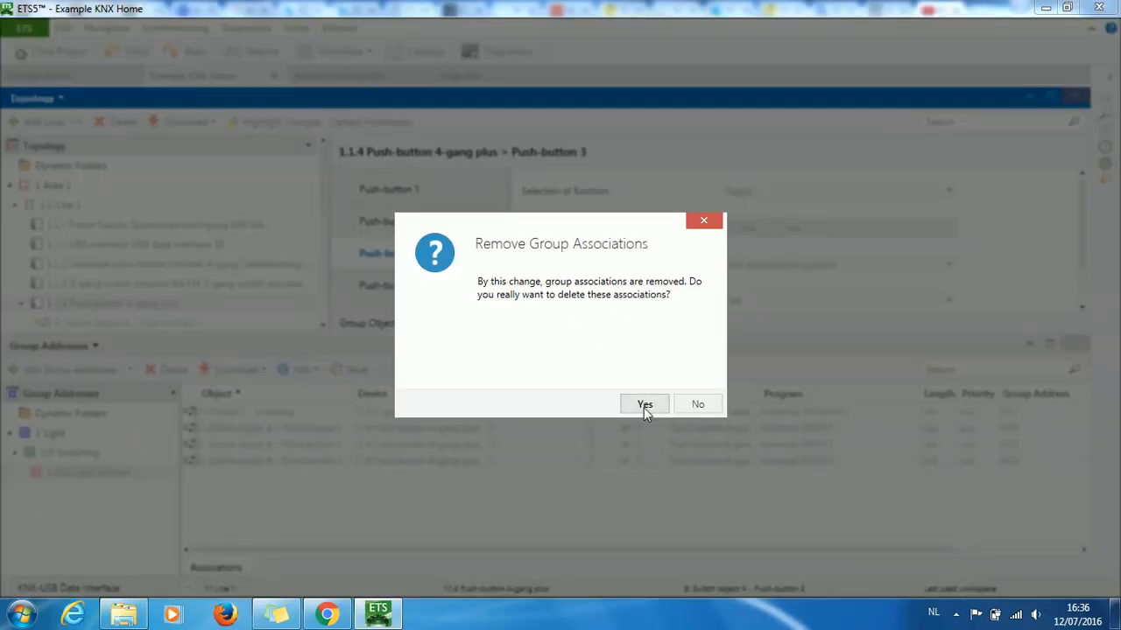
{"action": "left_click", "coordinate": [644, 403]}
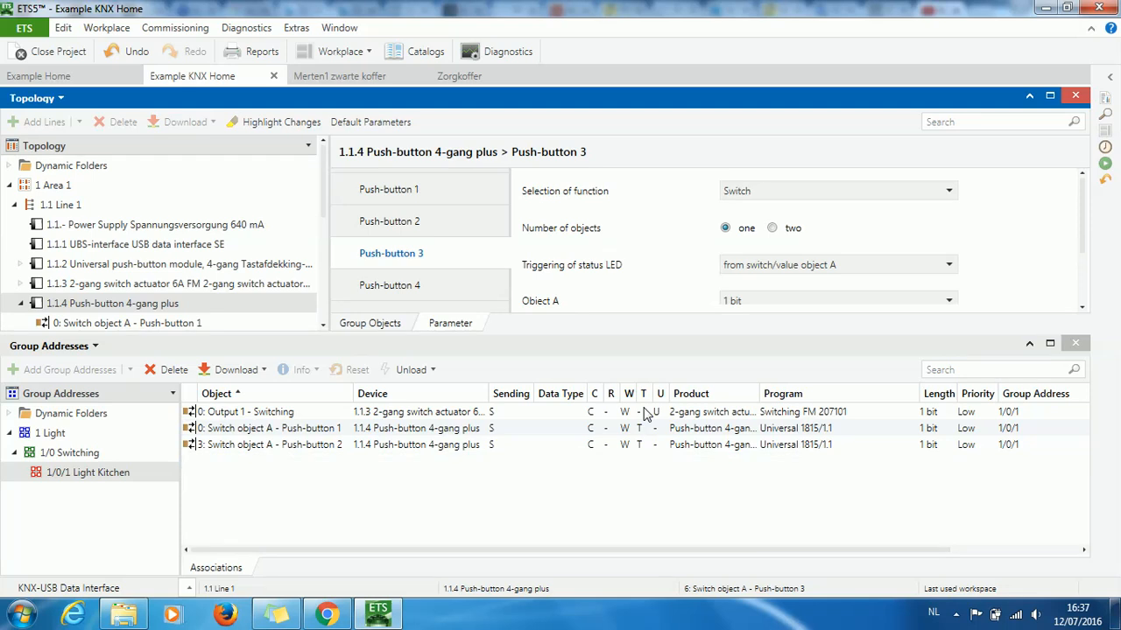